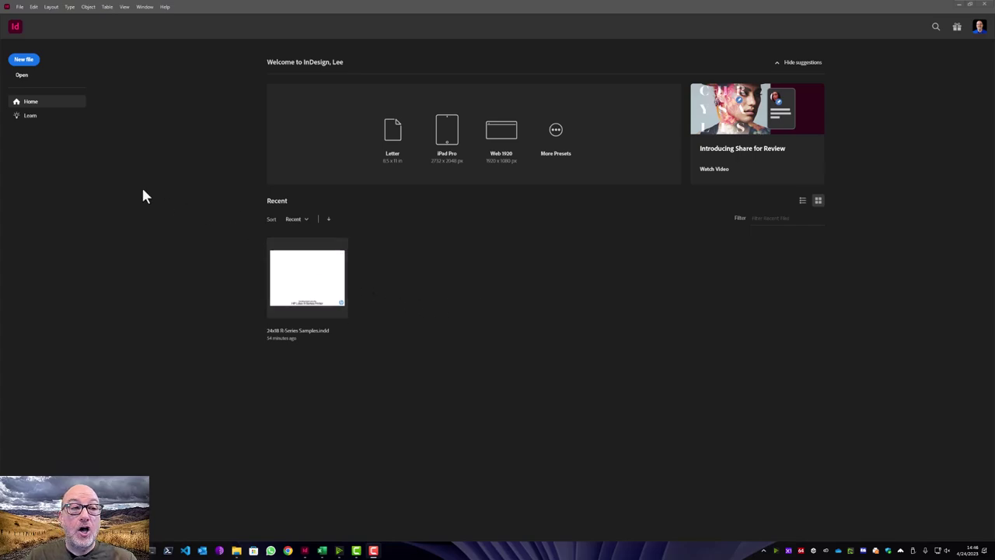
Create a 24 × 18 in landscape document in inches with facing pages from the Samples Template
{"action": "left_click", "coordinate": [24, 61]}
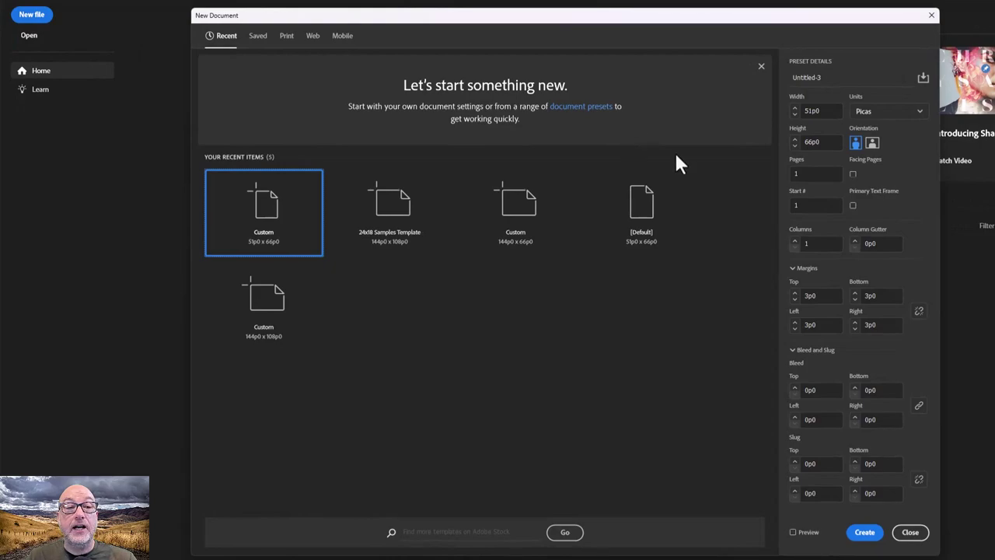
{"action": "left_click", "coordinate": [923, 78]}
{"action": "left_click", "coordinate": [909, 108]}
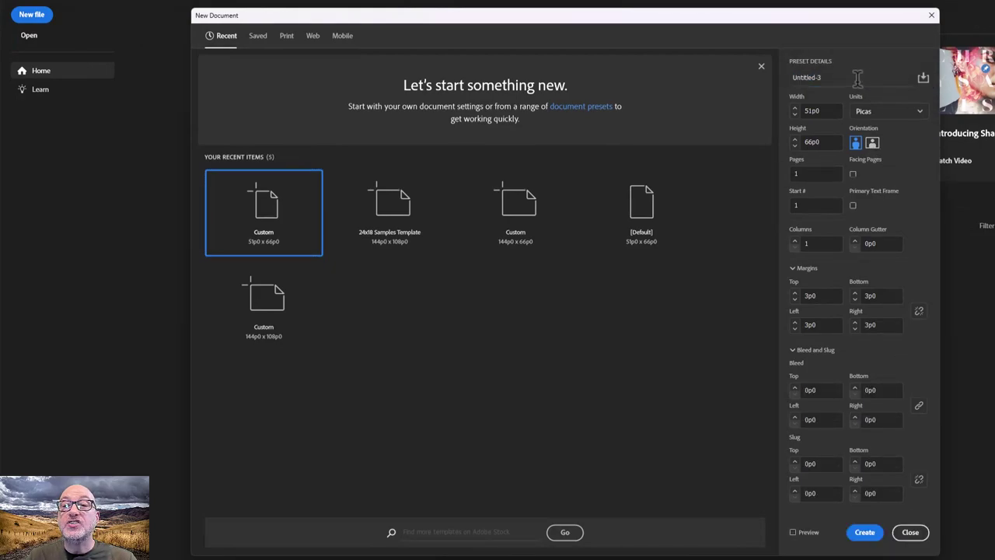
{"action": "left_click", "coordinate": [394, 212]}
{"action": "left_click", "coordinate": [868, 114]}
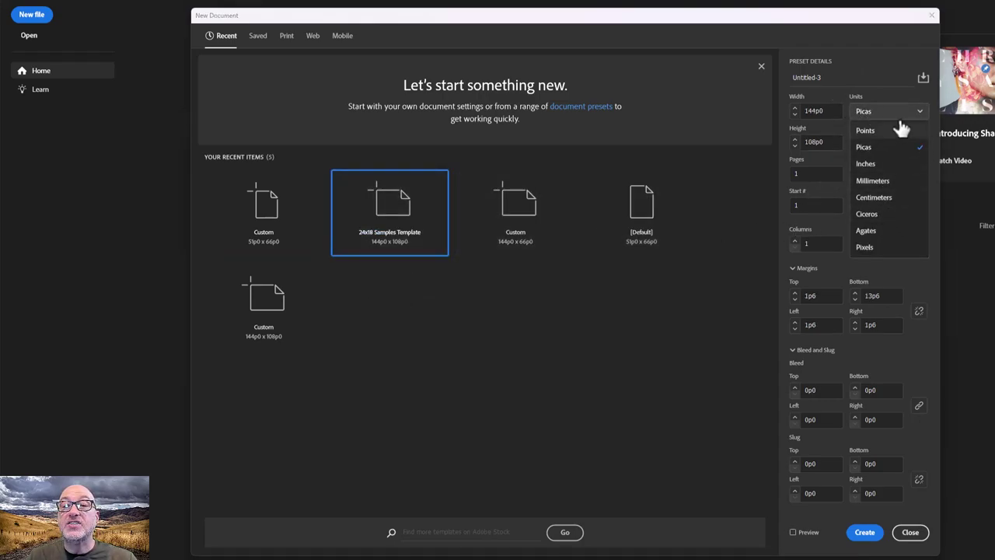
{"action": "left_click", "coordinate": [866, 164]}
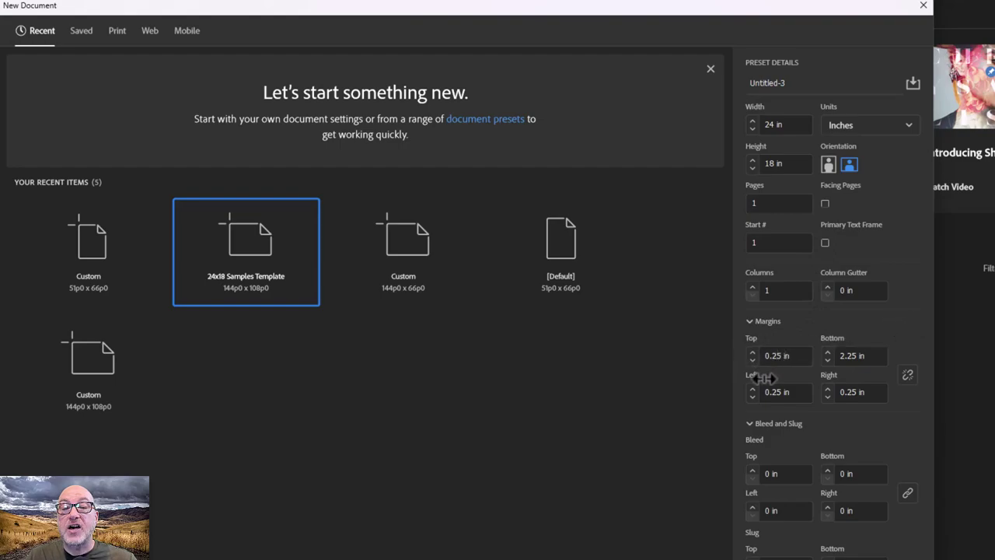
{"action": "left_click", "coordinate": [825, 203]}
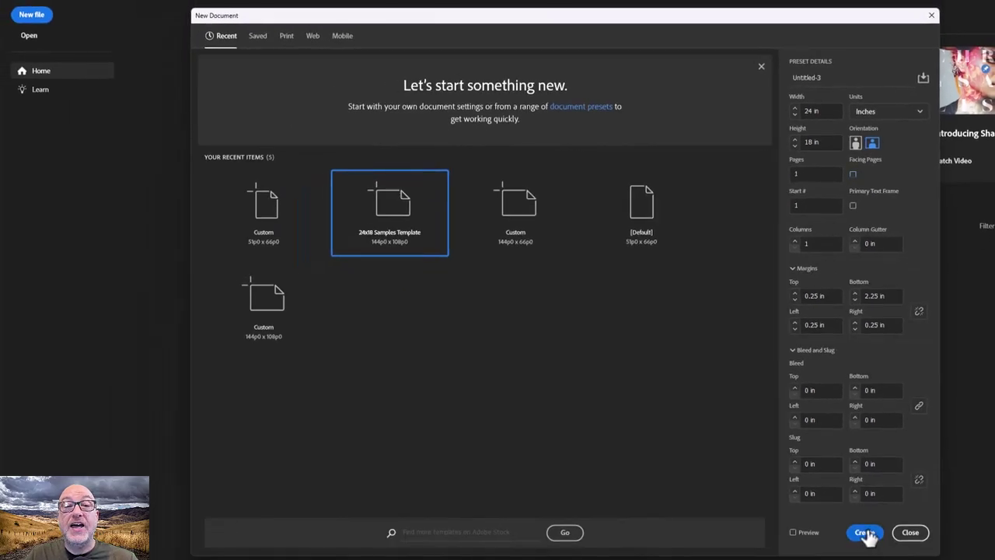
{"action": "left_click", "coordinate": [865, 533]}
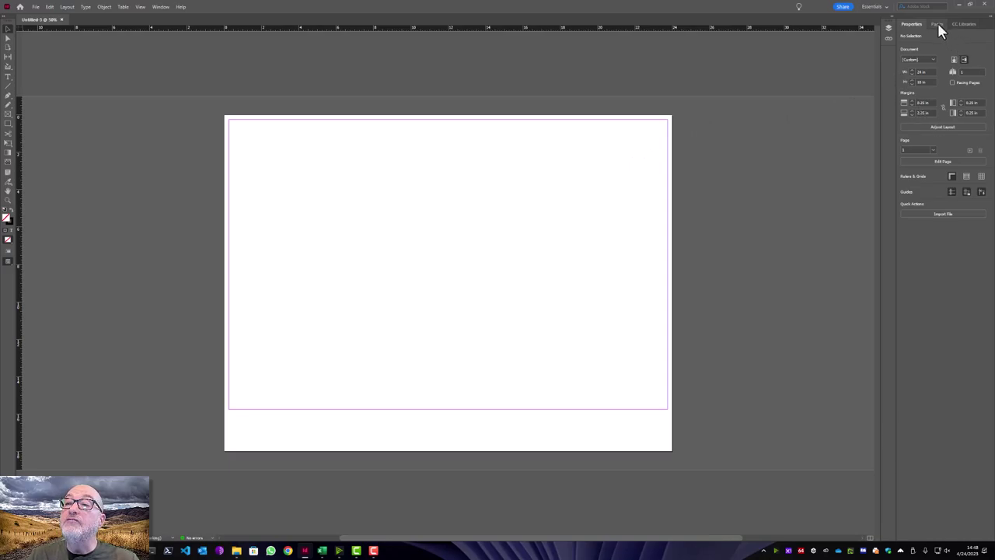
Draw an ellipse near the centre of the A-Parent page, then view it on page 1
{"action": "left_click", "coordinate": [936, 24]}
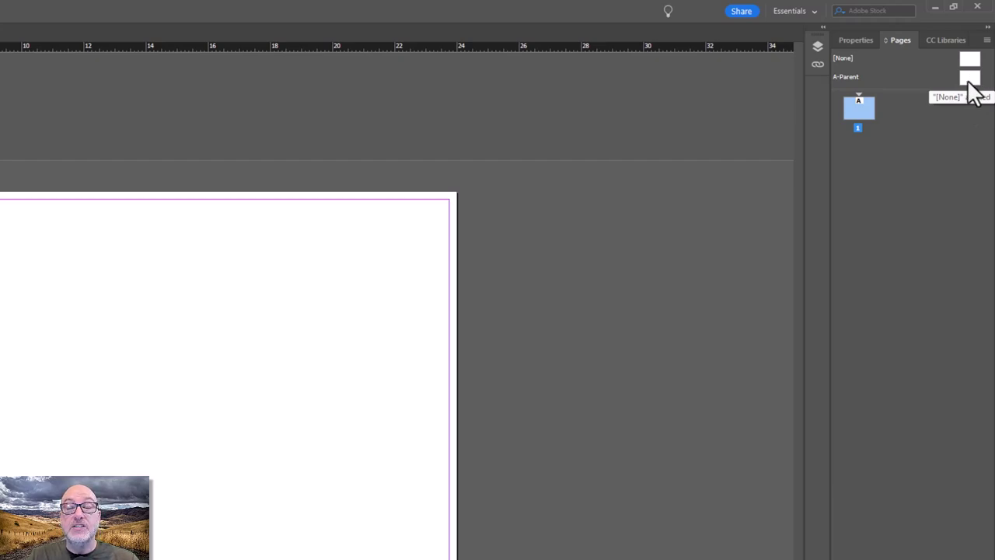
{"action": "left_click", "coordinate": [969, 79]}
{"action": "left_click", "coordinate": [850, 77]}
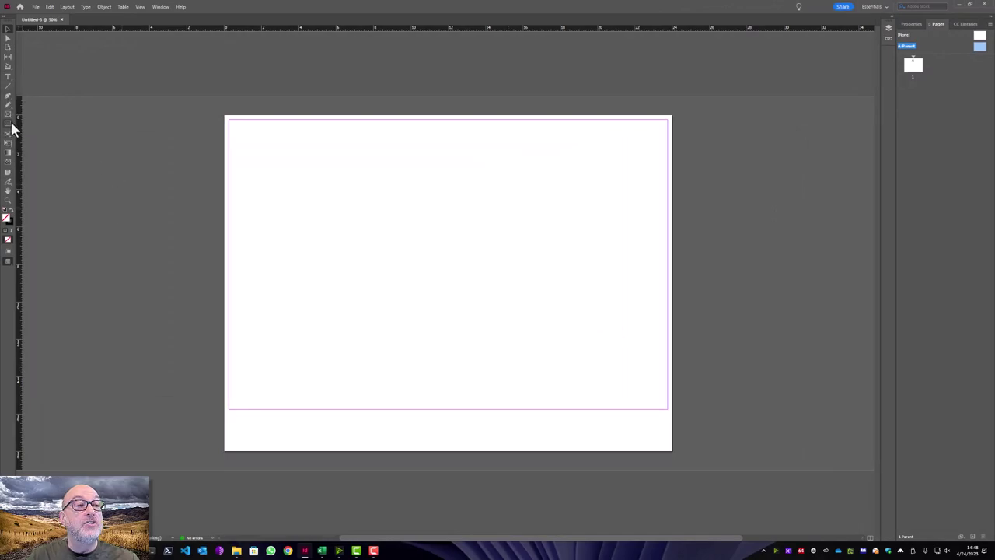
{"action": "left_click_drag", "start_coordinate": [8, 124], "coordinate": [45, 141]}
{"action": "left_click_drag", "start_coordinate": [415, 219], "coordinate": [541, 283]}
{"action": "left_click", "coordinate": [914, 69]}
{"action": "left_click", "coordinate": [914, 70]}
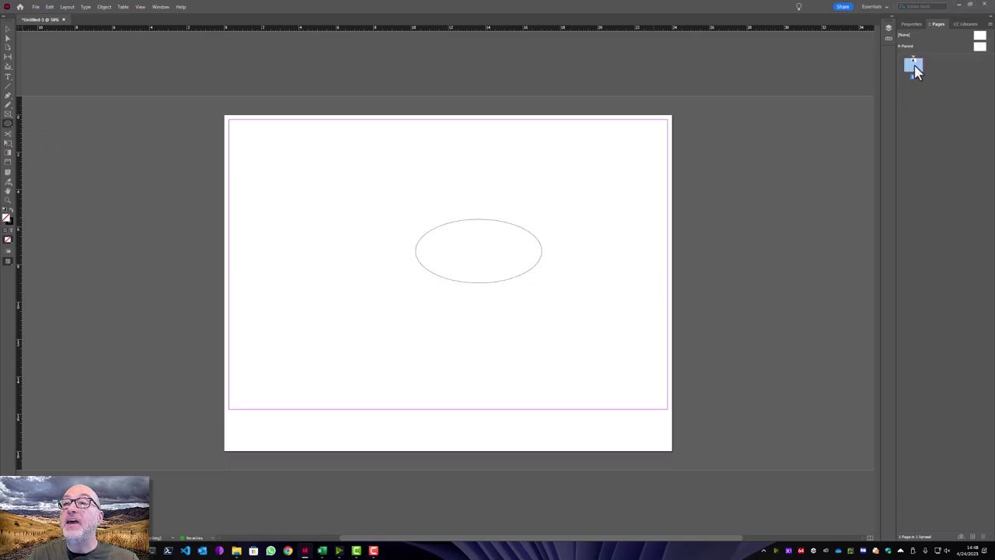
{"action": "left_click", "coordinate": [990, 27]}
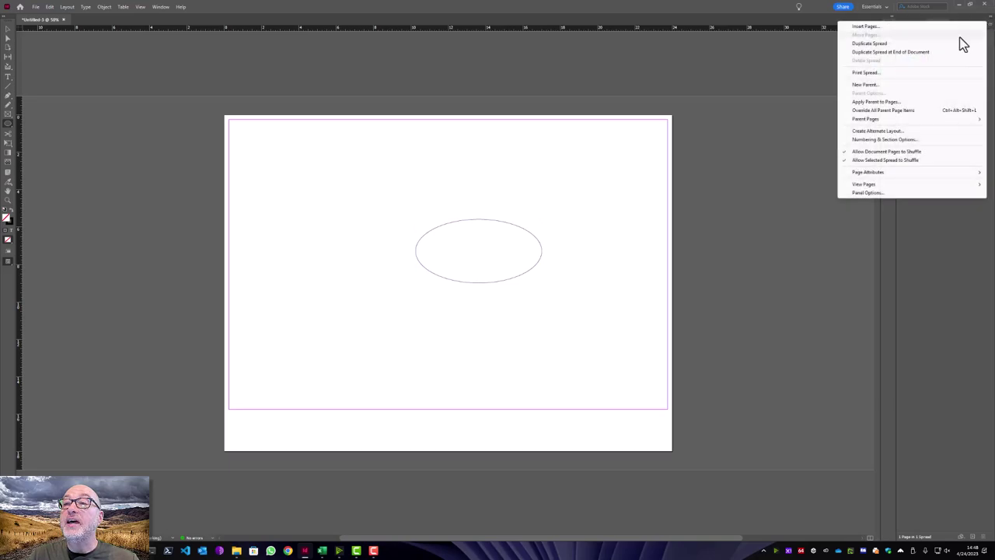
{"action": "left_click", "coordinate": [868, 27]}
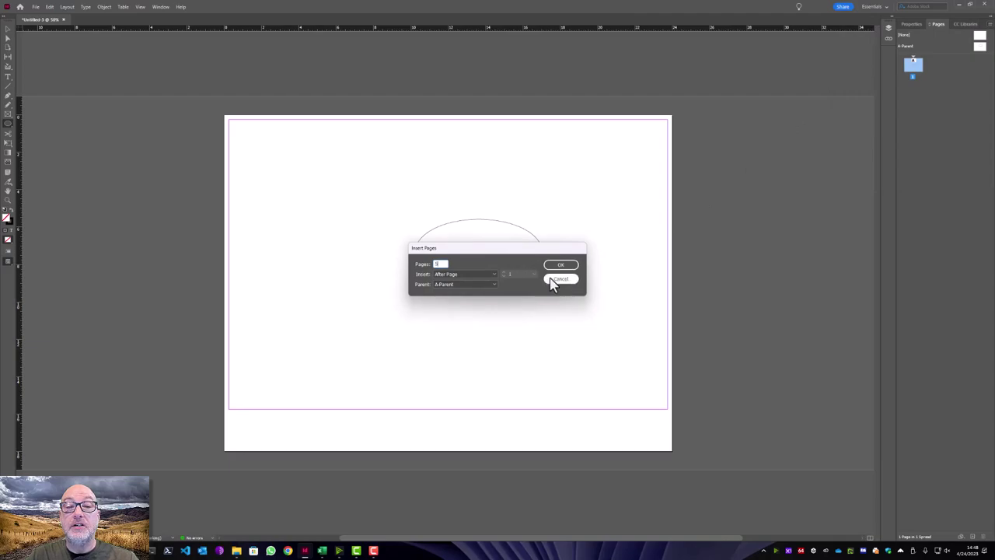
{"action": "left_click", "coordinate": [562, 266]}
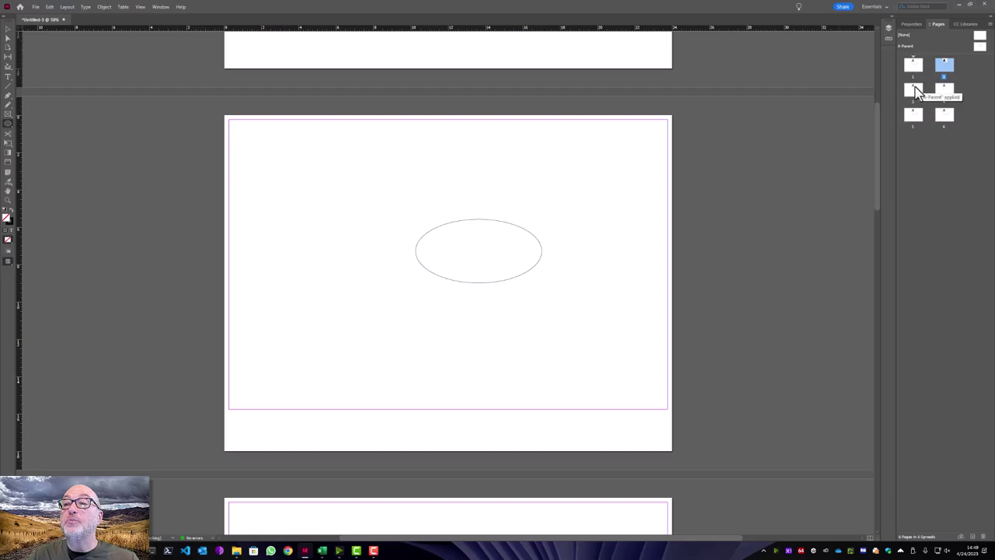
{"action": "double_click", "coordinate": [916, 91]}
{"action": "double_click", "coordinate": [945, 92]}
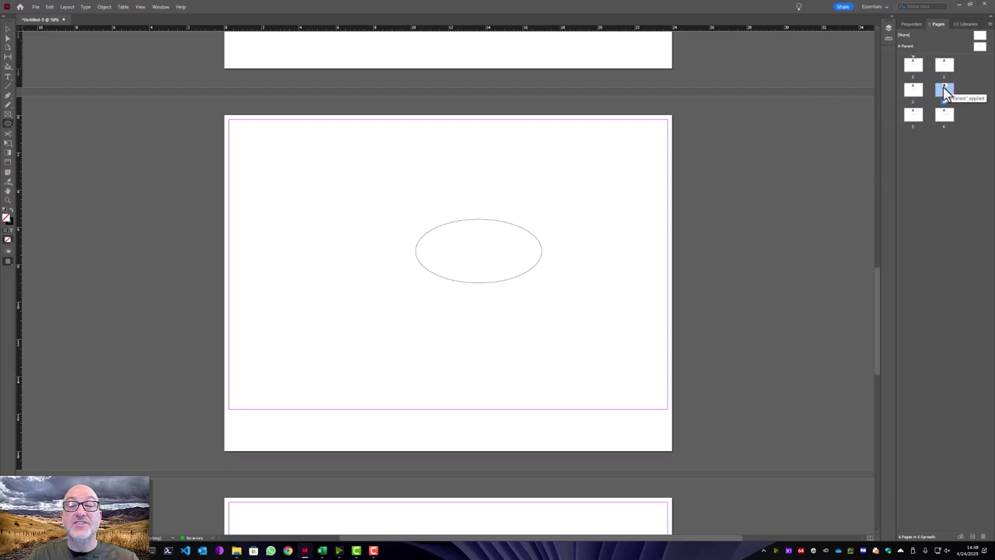
{"action": "double_click", "coordinate": [916, 117]}
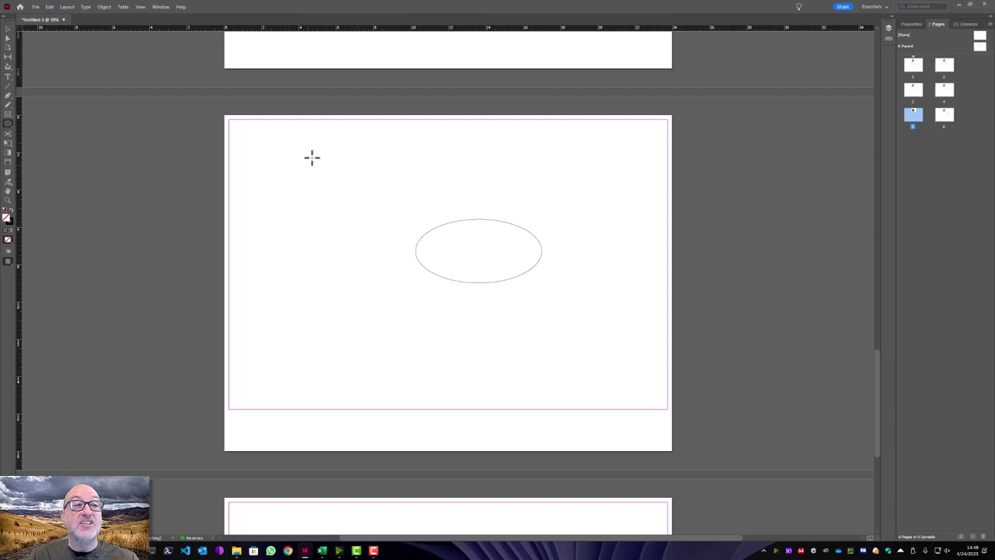
{"action": "left_click", "coordinate": [7, 29]}
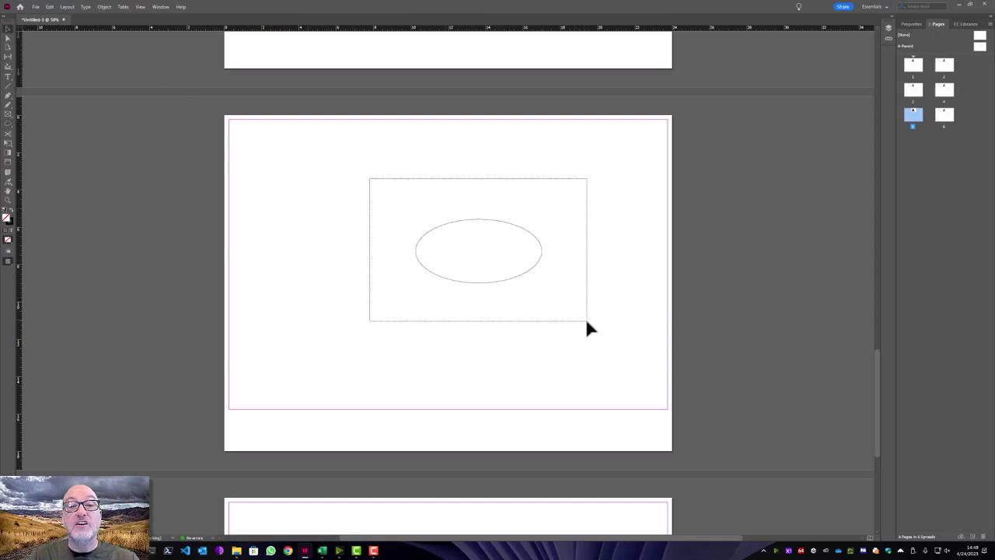
{"action": "left_click_drag", "start_coordinate": [586, 321], "coordinate": [363, 180]}
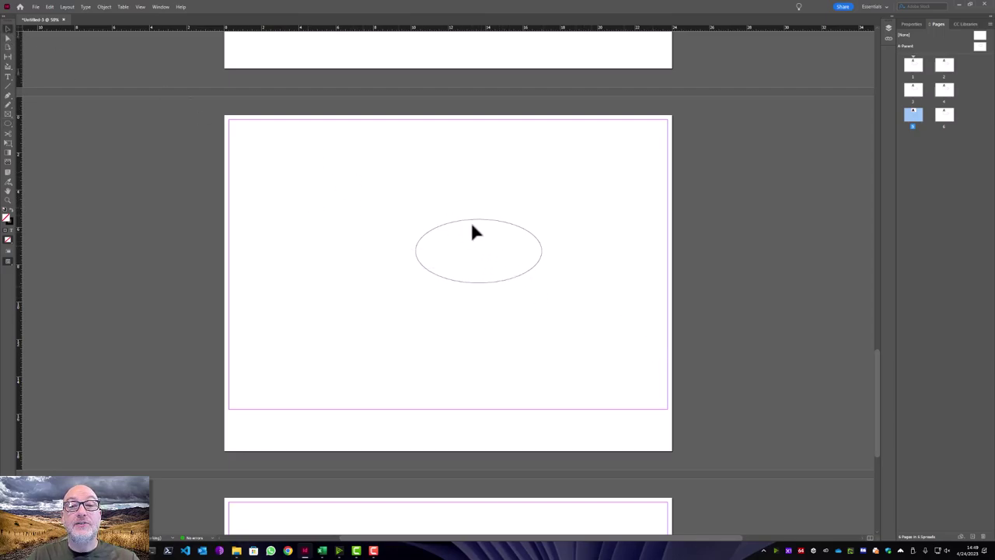
{"action": "key", "text": "ctrl+z"}
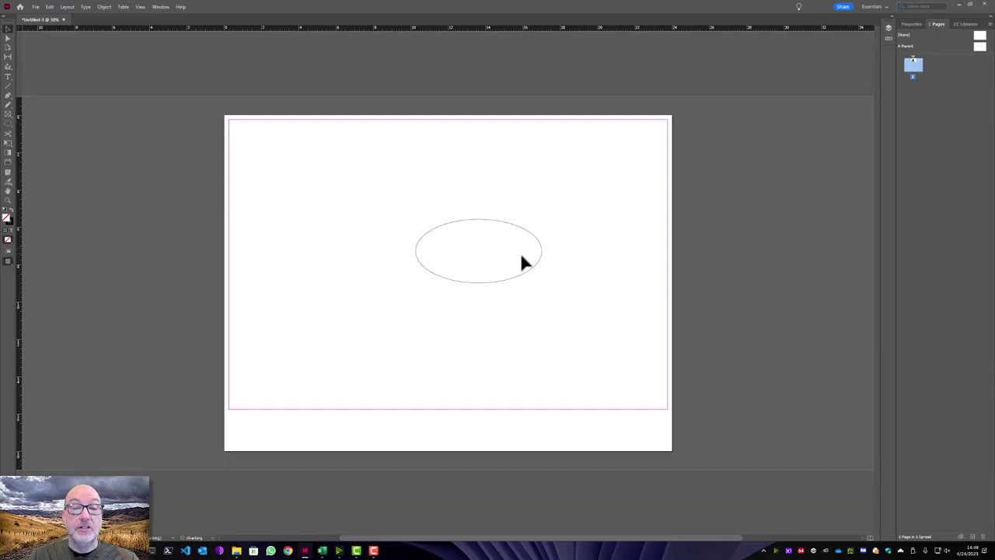
Place the 'Sample printed' tagline from CC Libraries on A-Parent, sized to the 2.25 in bottom strip
{"action": "double_click", "coordinate": [908, 46]}
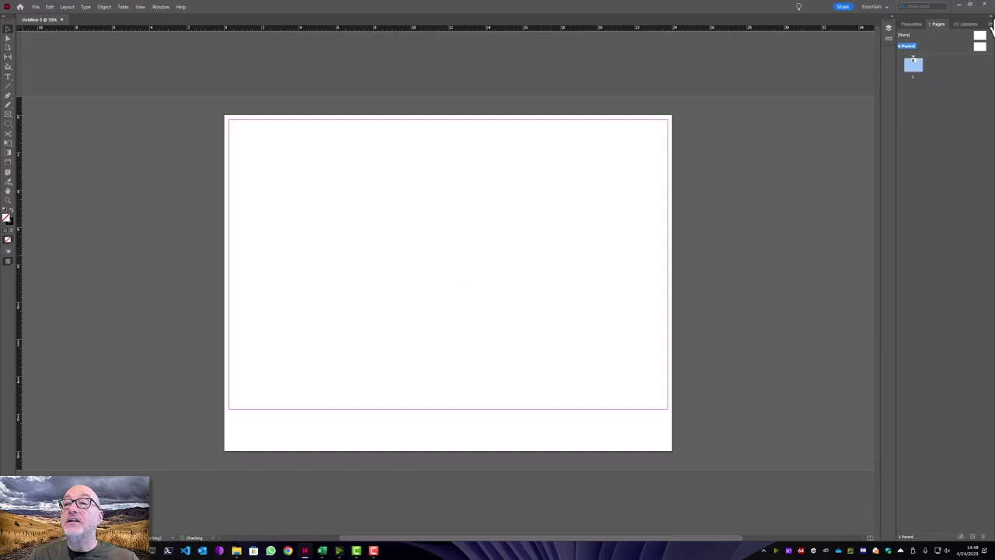
{"action": "double_click", "coordinate": [979, 47]}
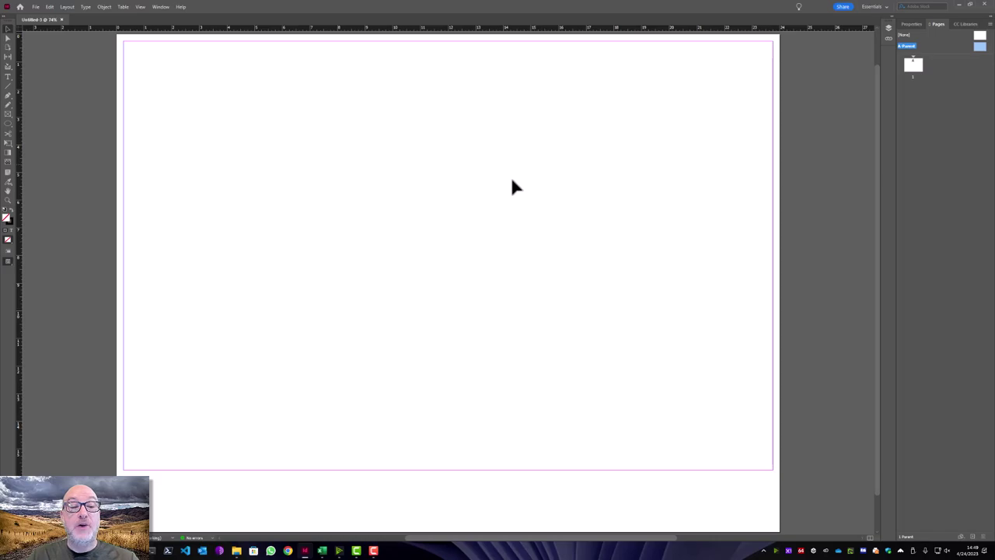
{"action": "left_click", "coordinate": [972, 24]}
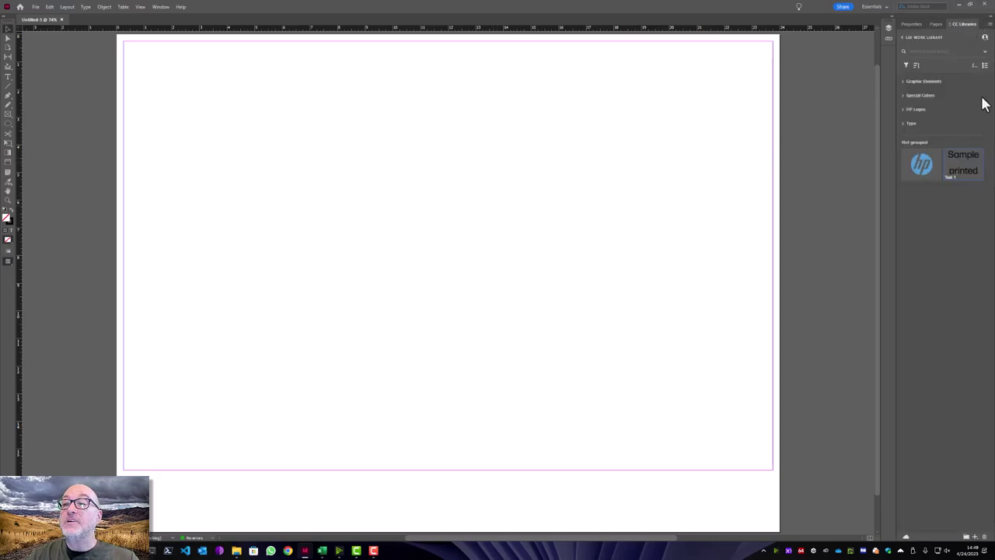
{"action": "left_click_drag", "start_coordinate": [972, 166], "coordinate": [153, 115]}
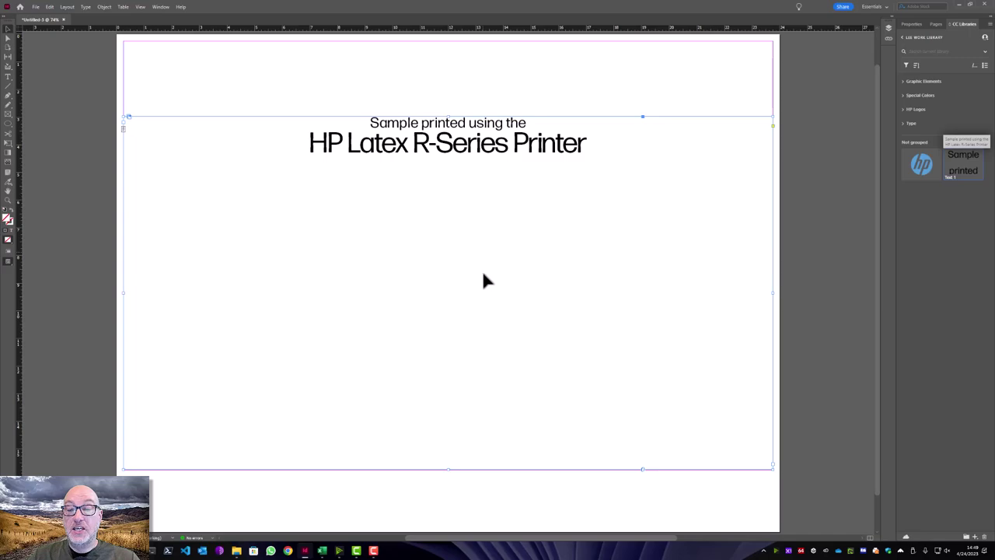
{"action": "left_click_drag", "start_coordinate": [484, 282], "coordinate": [491, 323]}
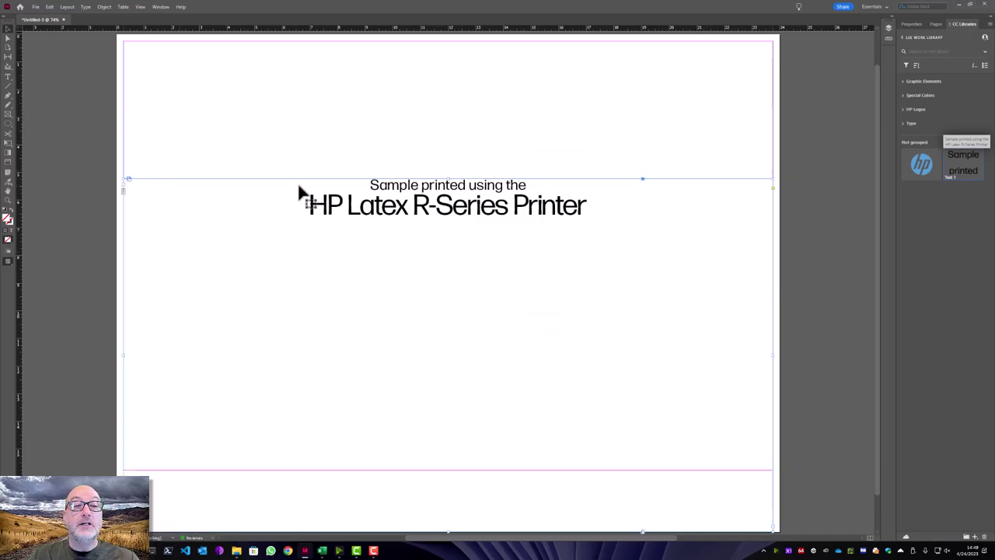
{"action": "left_click_drag", "start_coordinate": [482, 533], "coordinate": [483, 471]}
{"action": "left_click_drag", "start_coordinate": [775, 504], "coordinate": [779, 502]}
{"action": "left_click_drag", "start_coordinate": [124, 501], "coordinate": [118, 501]}
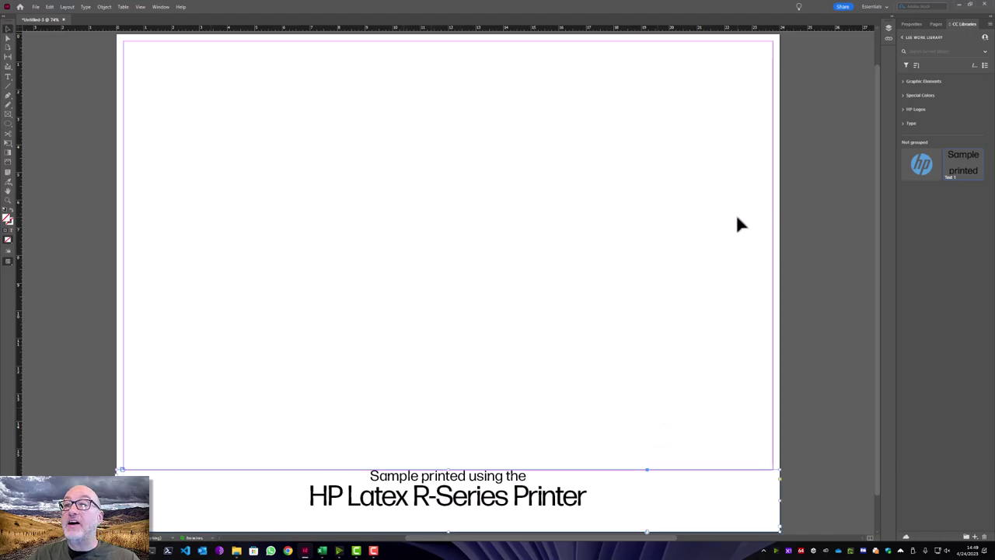
Set the tagline frame's vertical justification to Center in Text Frame Options
{"action": "left_click", "coordinate": [910, 24]}
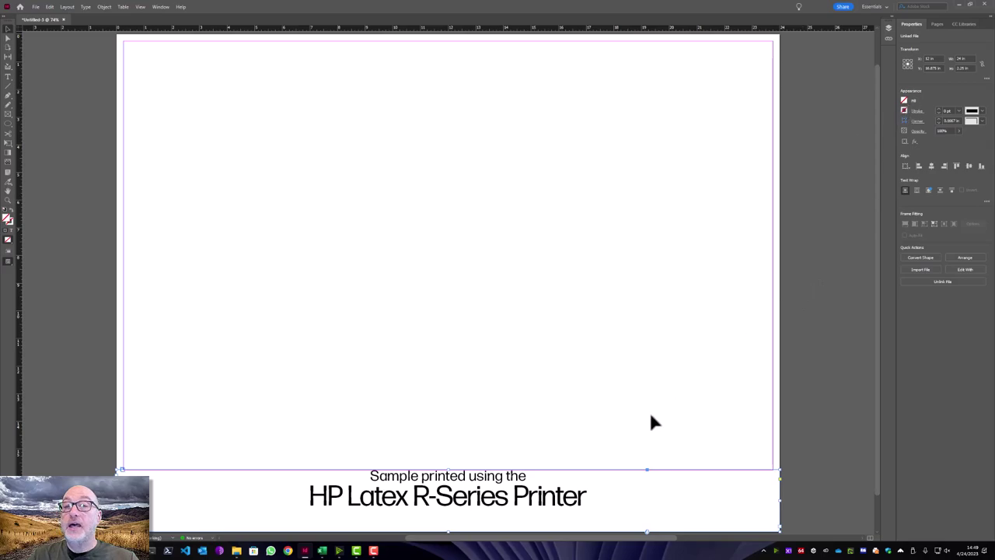
{"action": "right_click", "coordinate": [541, 503]}
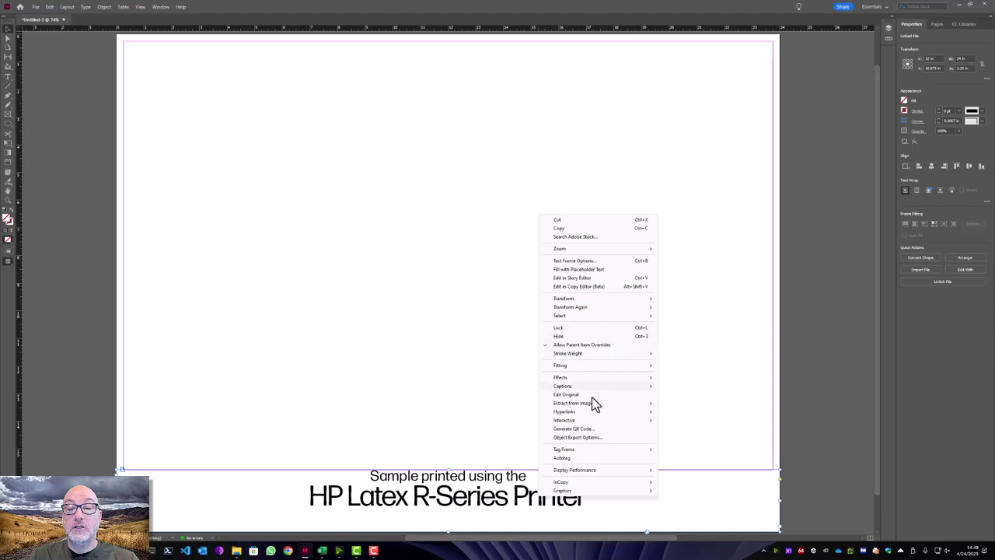
{"action": "mouse_move", "coordinate": [567, 494]}
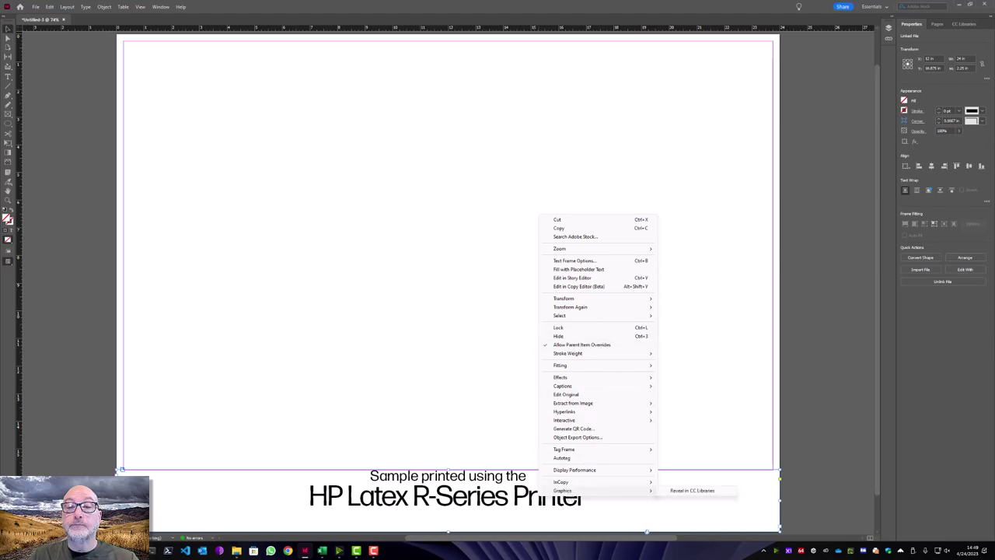
{"action": "left_click", "coordinate": [573, 260]}
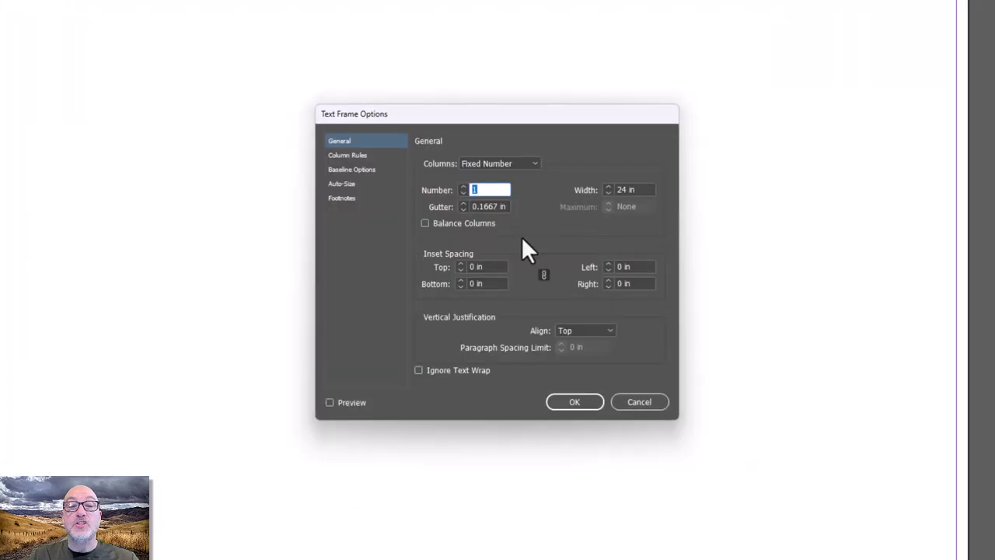
{"action": "left_click", "coordinate": [579, 331]}
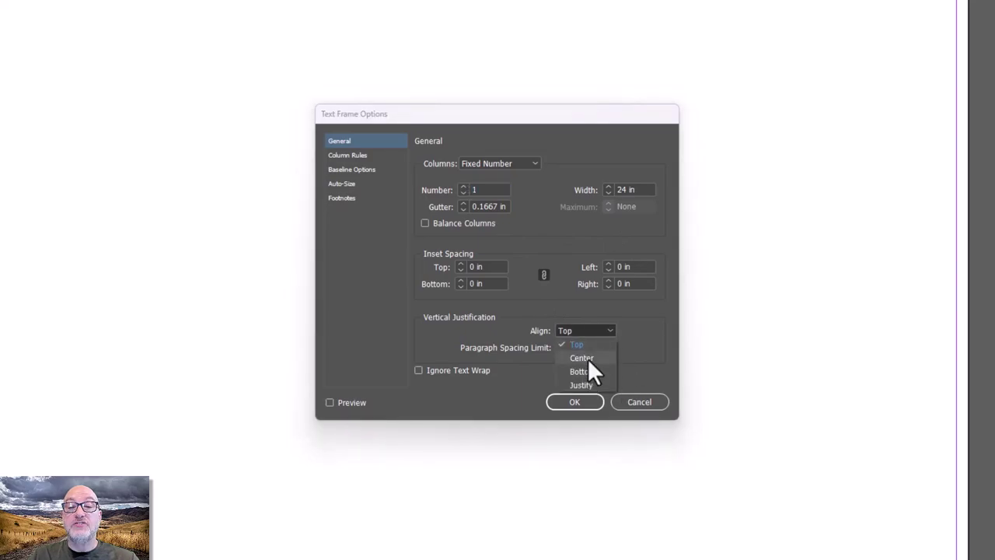
{"action": "left_click", "coordinate": [587, 358]}
{"action": "left_click", "coordinate": [575, 401]}
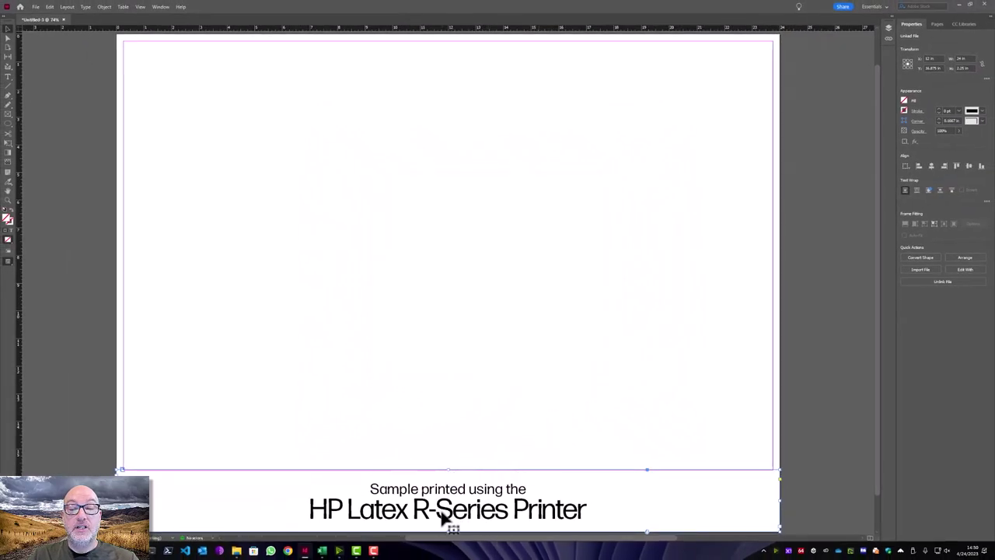
Place the HP logo from CC Libraries at the parent page's lower right, then select page 1
{"action": "left_click", "coordinate": [964, 24]}
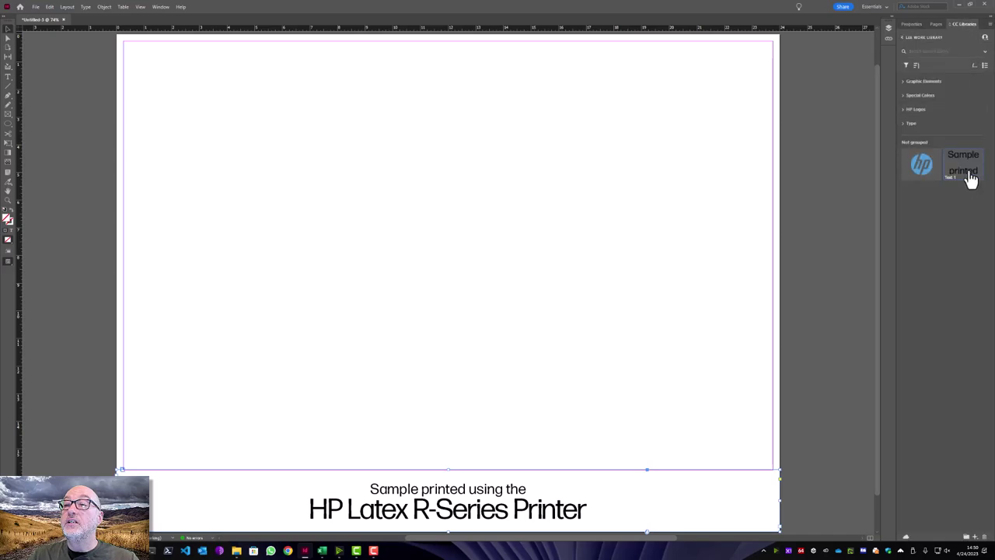
{"action": "left_click_drag", "start_coordinate": [925, 164], "coordinate": [775, 488]}
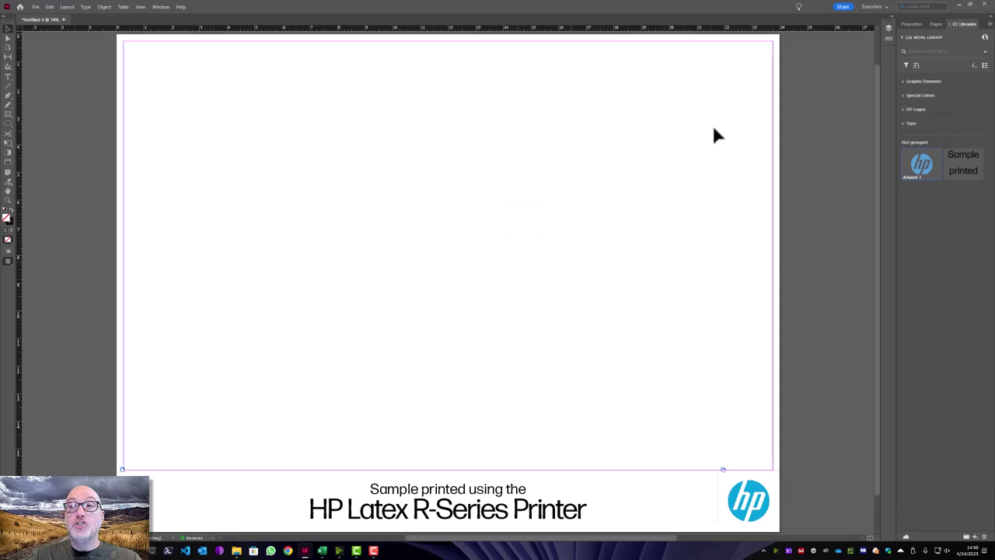
{"action": "left_click", "coordinate": [918, 23]}
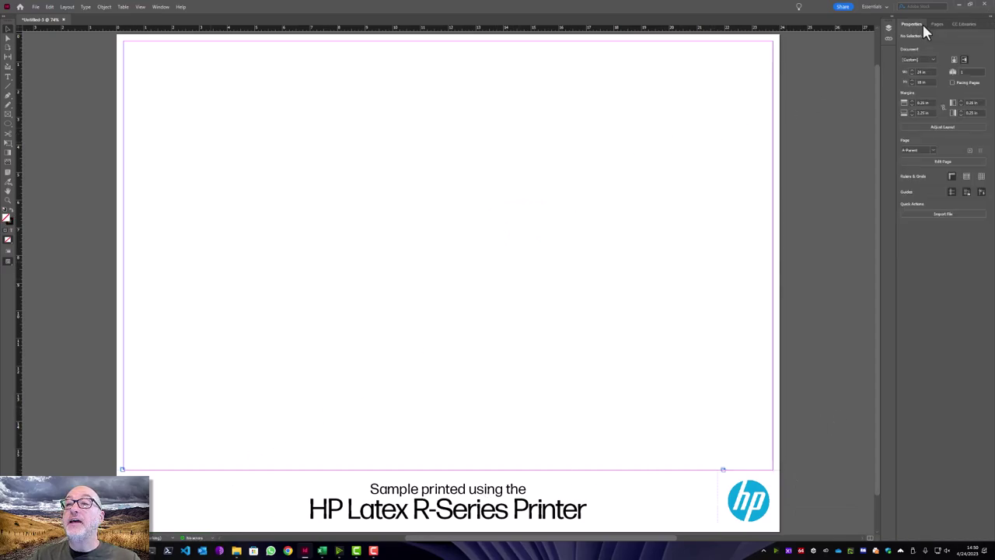
{"action": "left_click", "coordinate": [938, 24]}
{"action": "left_click", "coordinate": [914, 67]}
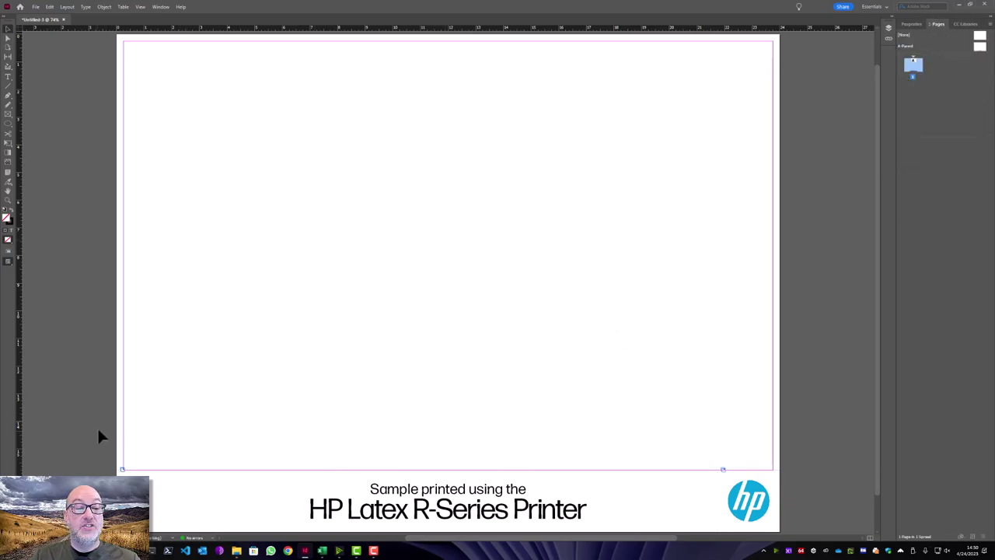
{"action": "scroll", "coordinate": [773, 529], "scroll_direction": "down", "scroll_amount": 1}
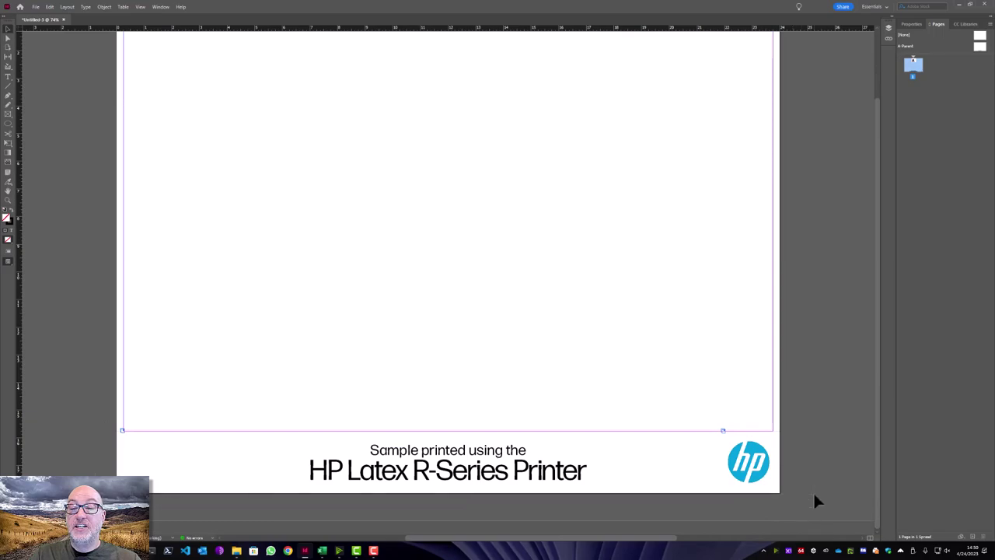
Draw a 23.5 × 15.5 in empty rectangle frame on A-Parent filling the area above the tagline
{"action": "double_click", "coordinate": [979, 45]}
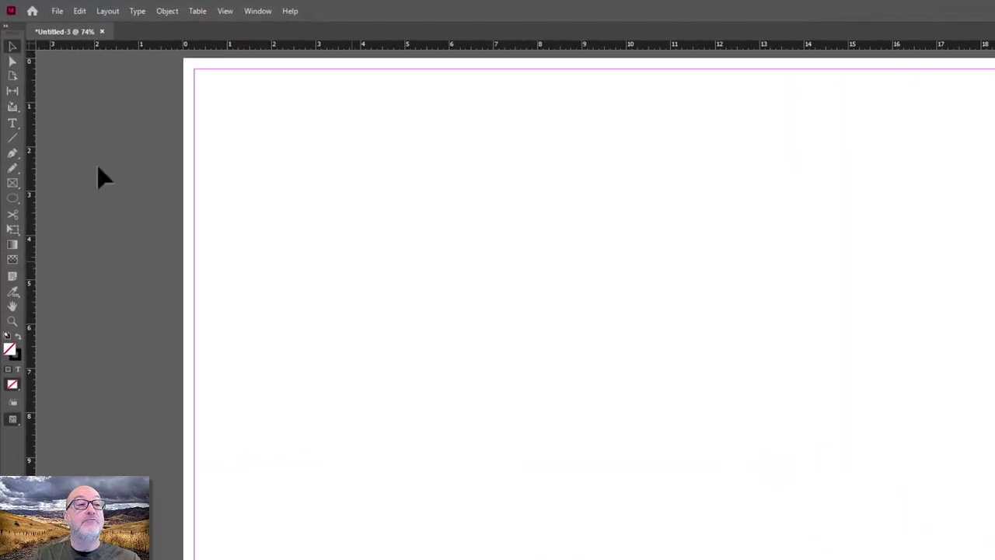
{"action": "left_click", "coordinate": [14, 204]}
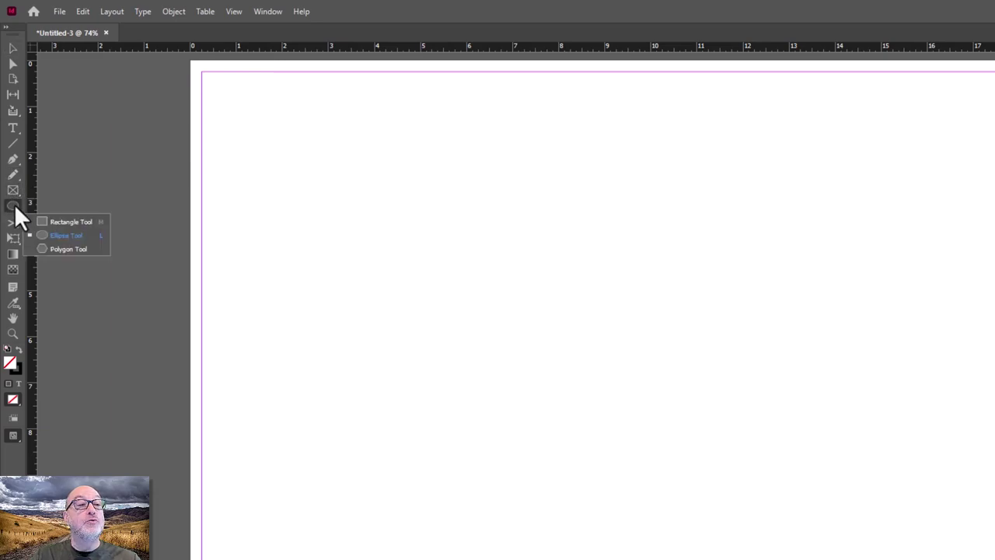
{"action": "left_click", "coordinate": [49, 221]}
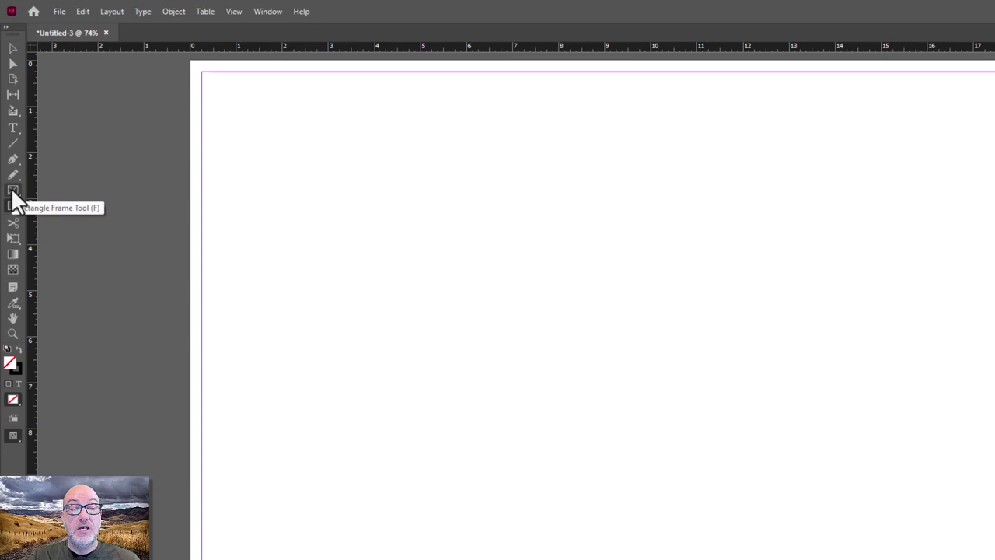
{"action": "left_click", "coordinate": [11, 188]}
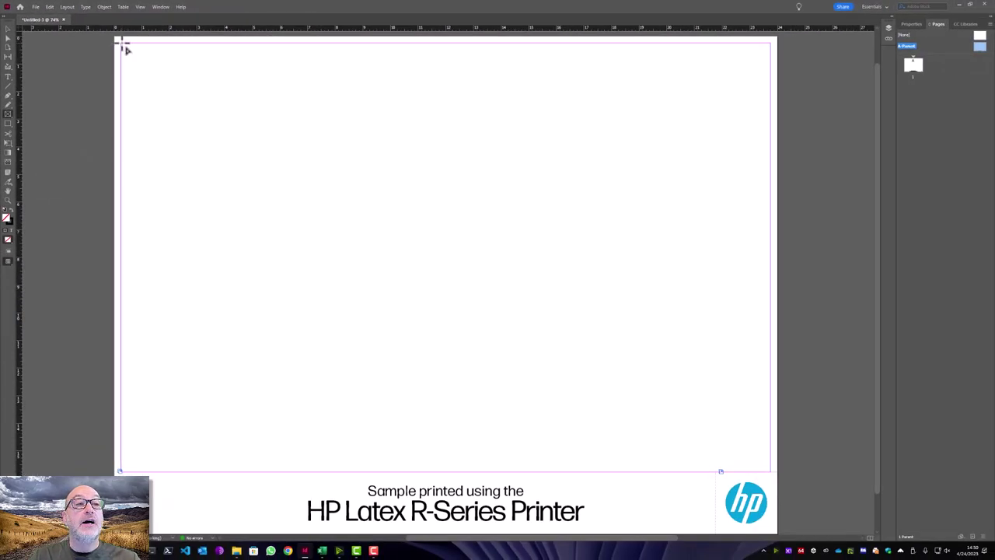
{"action": "left_click_drag", "start_coordinate": [122, 45], "coordinate": [772, 472]}
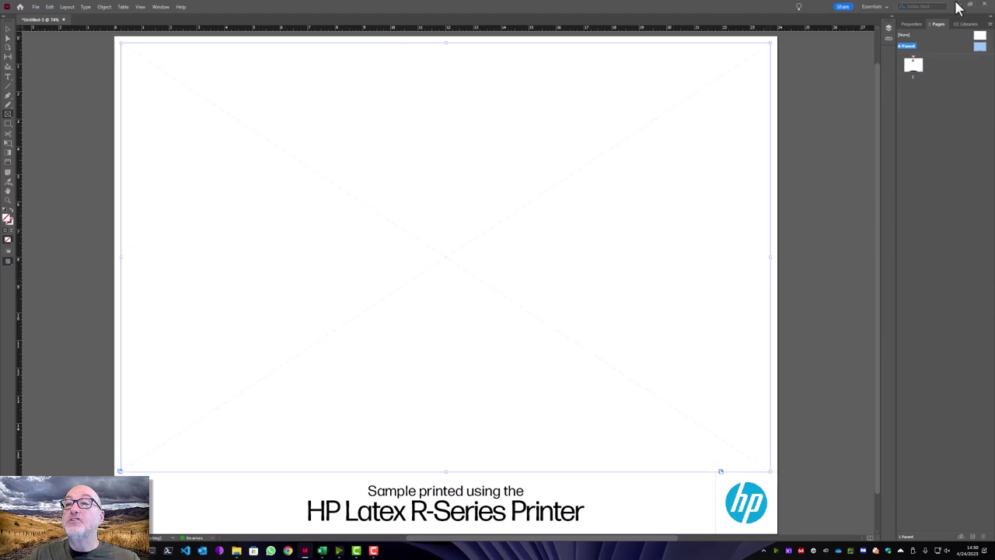
{"action": "left_click", "coordinate": [912, 24]}
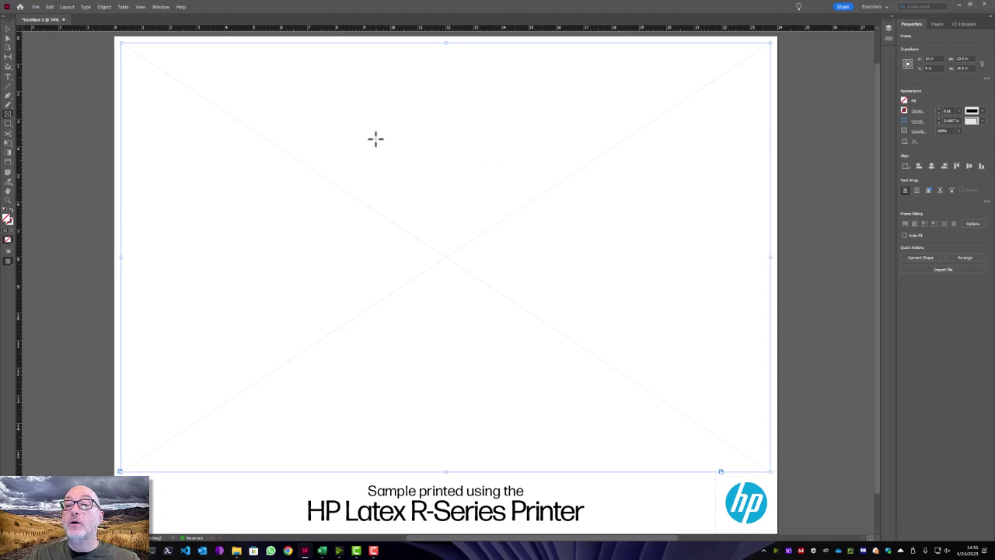
{"action": "left_click", "coordinate": [8, 29]}
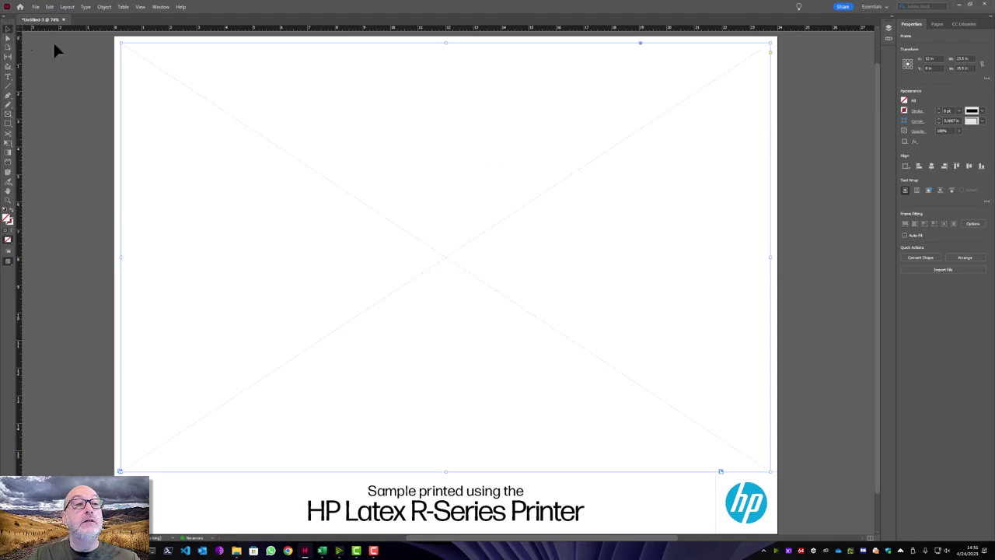
Set the image frame's Display Performance to Typical Display
{"action": "right_click", "coordinate": [328, 177]}
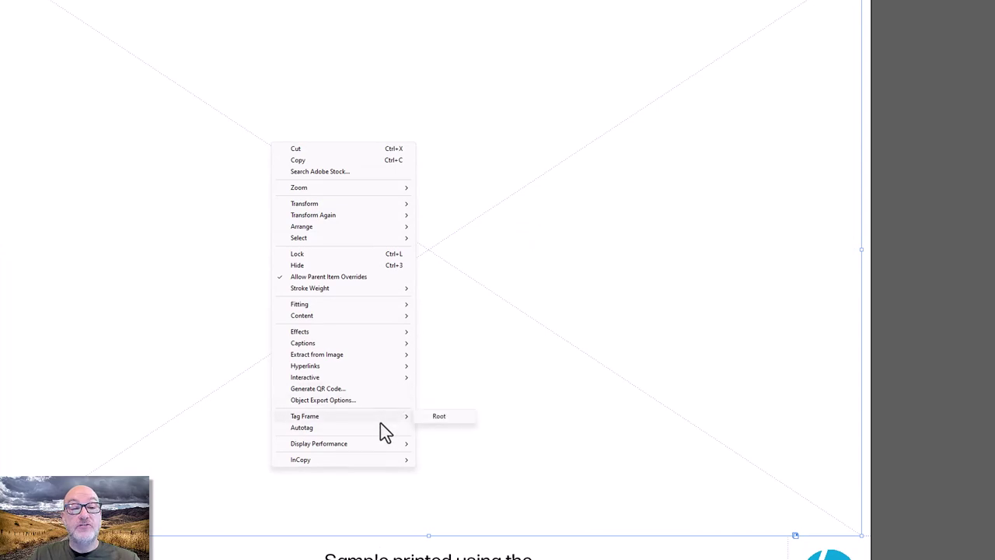
{"action": "mouse_move", "coordinate": [342, 444]}
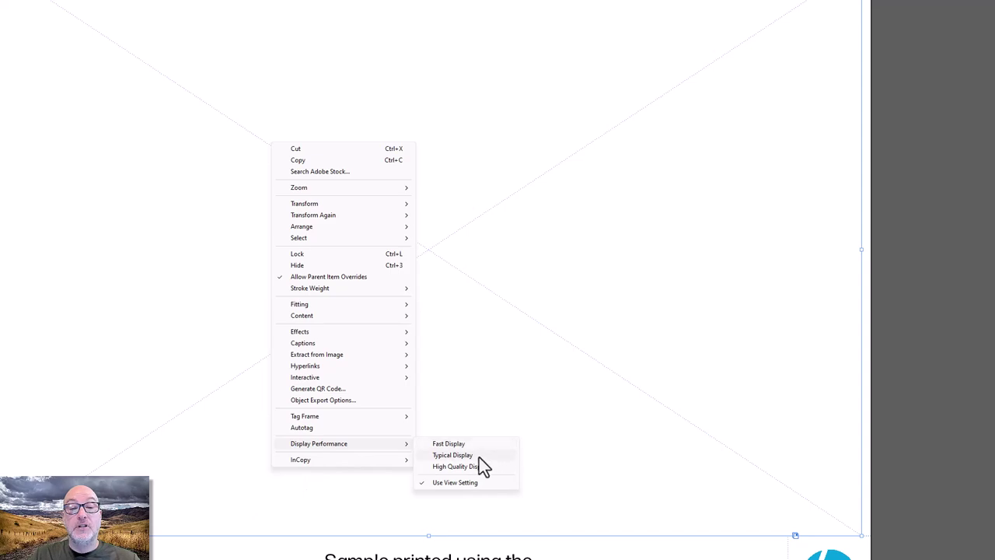
{"action": "left_click", "coordinate": [479, 456]}
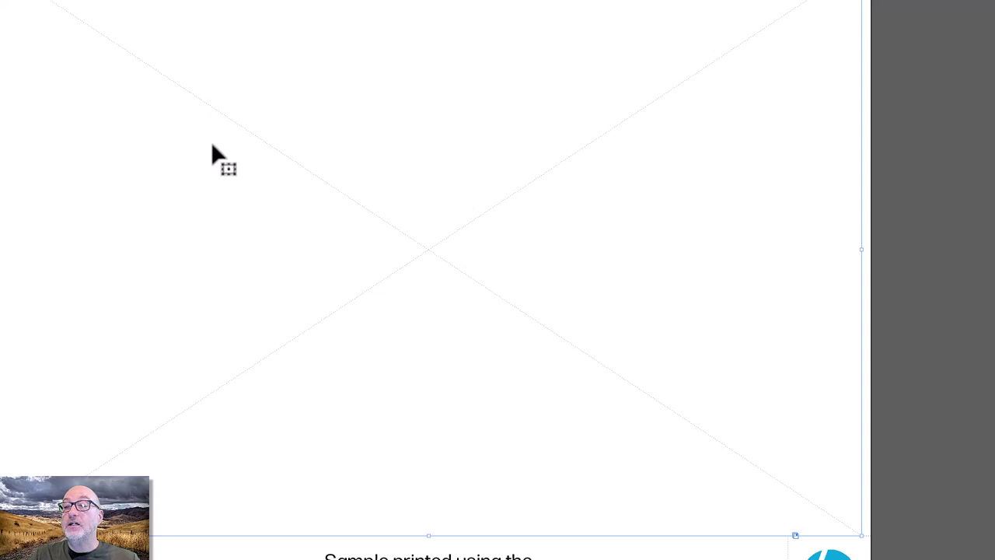
Set the frame's Frame Fitting Options to Fill Frame Proportionally, leaving Auto-Fit off
{"action": "right_click", "coordinate": [232, 122]}
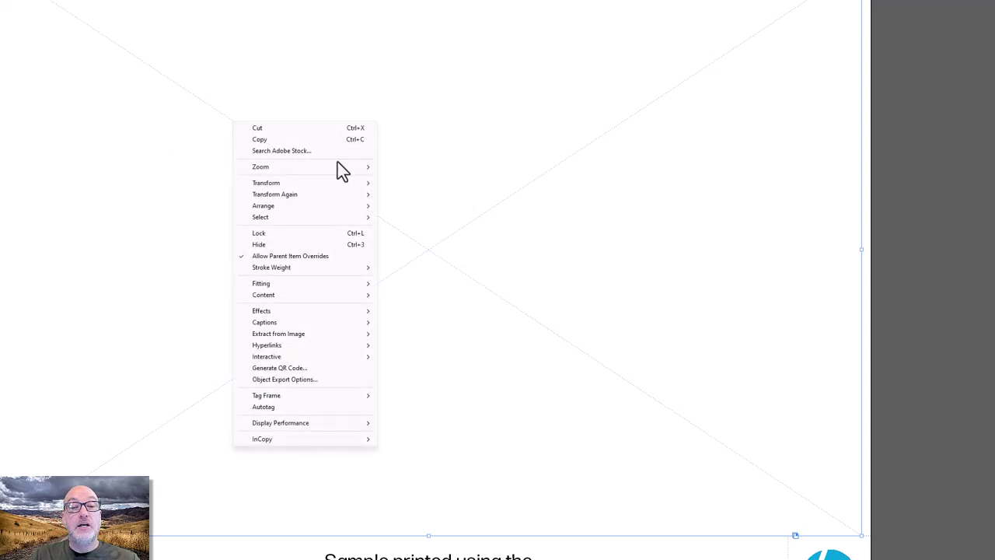
{"action": "mouse_move", "coordinate": [319, 285]}
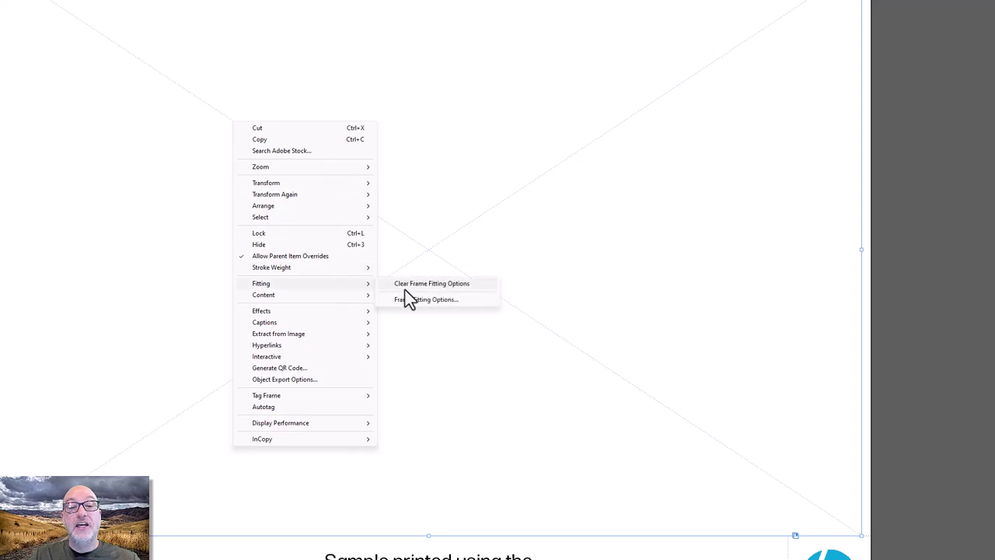
{"action": "left_click", "coordinate": [426, 299]}
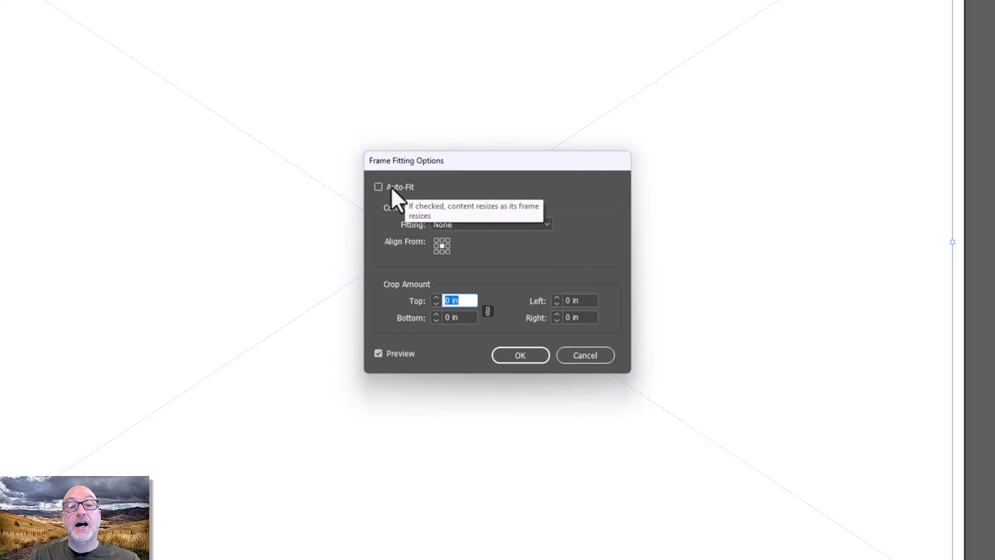
{"action": "left_click", "coordinate": [450, 225]}
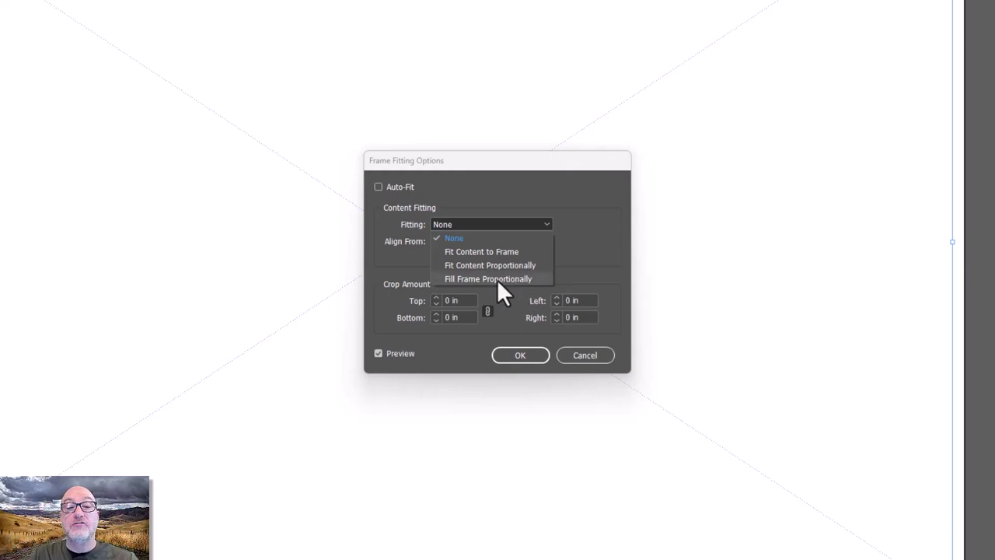
{"action": "left_click", "coordinate": [491, 278]}
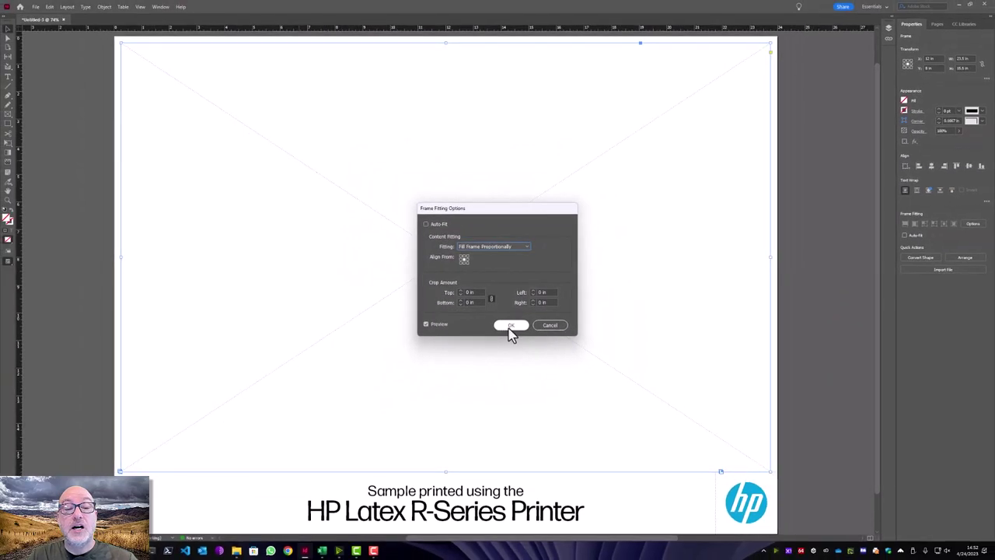
{"action": "left_click", "coordinate": [534, 357]}
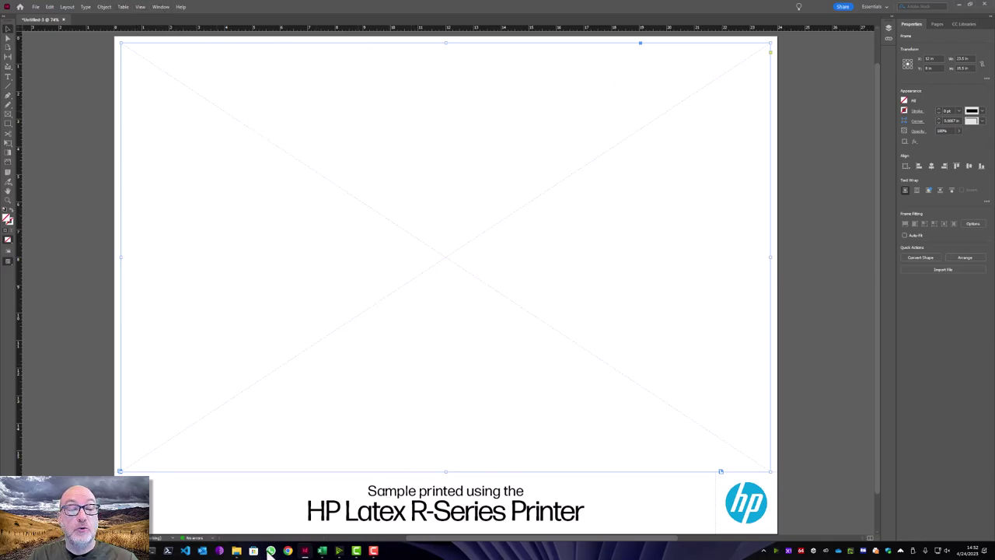
Select all 40 photos in the Landscape folder with Ctrl+A
{"action": "left_click", "coordinate": [236, 551]}
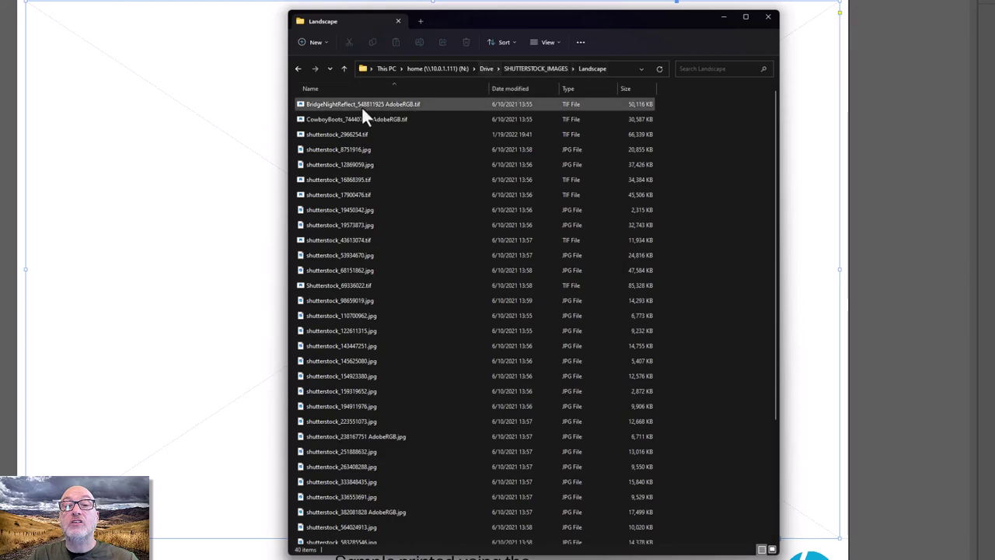
{"action": "left_click", "coordinate": [337, 103]}
{"action": "left_click_drag", "start_coordinate": [775, 145], "coordinate": [784, 327]}
{"action": "left_click", "coordinate": [784, 327]}
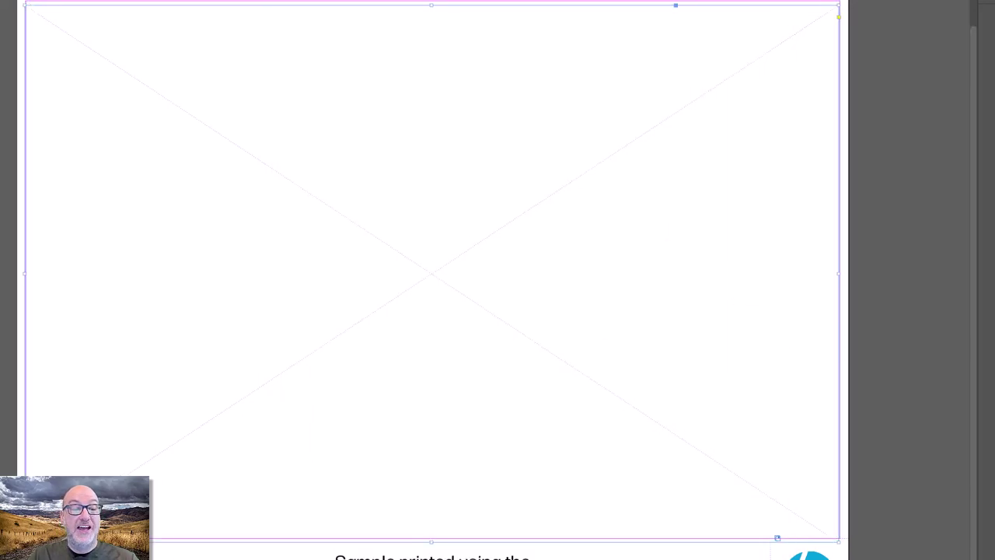
{"action": "key", "text": "alt+Tab"}
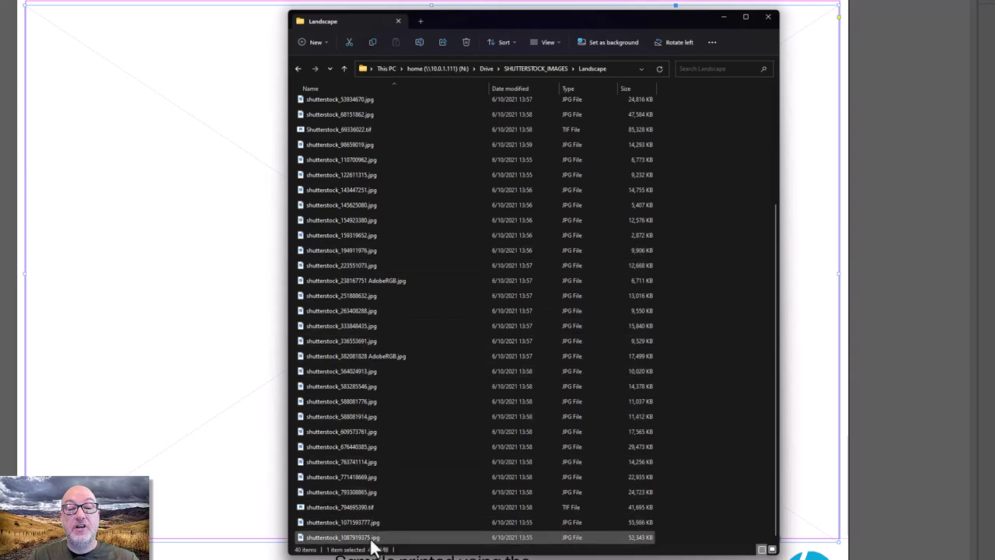
{"action": "key", "text": "ctrl+a"}
{"action": "scroll", "coordinate": [506, 294], "scroll_direction": "up", "scroll_amount": 3}
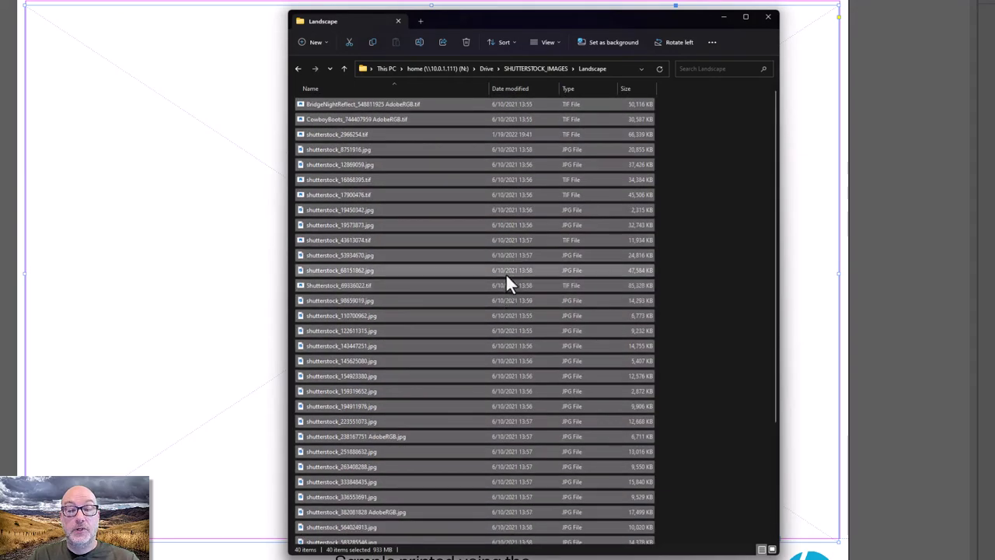
{"action": "scroll", "coordinate": [506, 280], "scroll_direction": "down", "scroll_amount": 3}
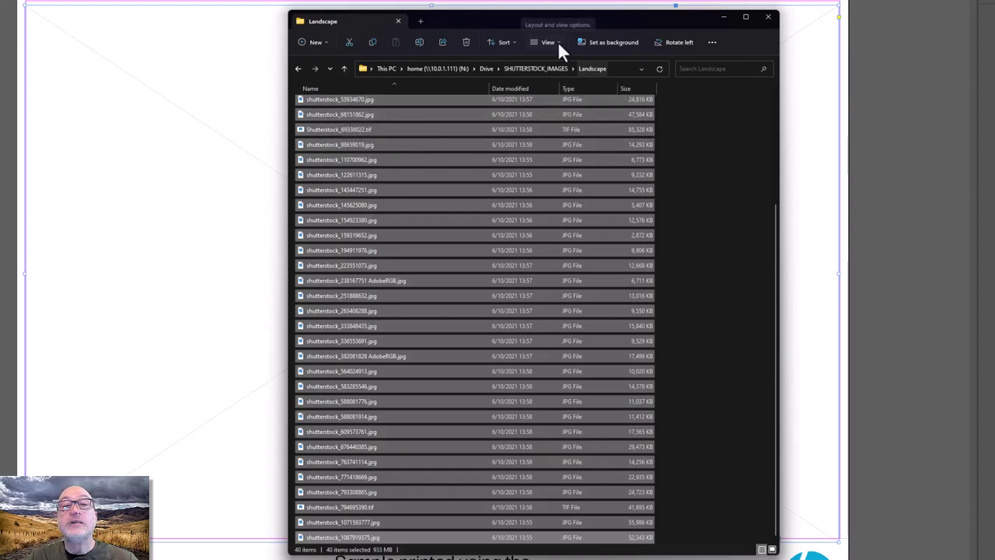
Copy the file paths of the 40 selected photos
{"action": "left_click", "coordinate": [712, 42]}
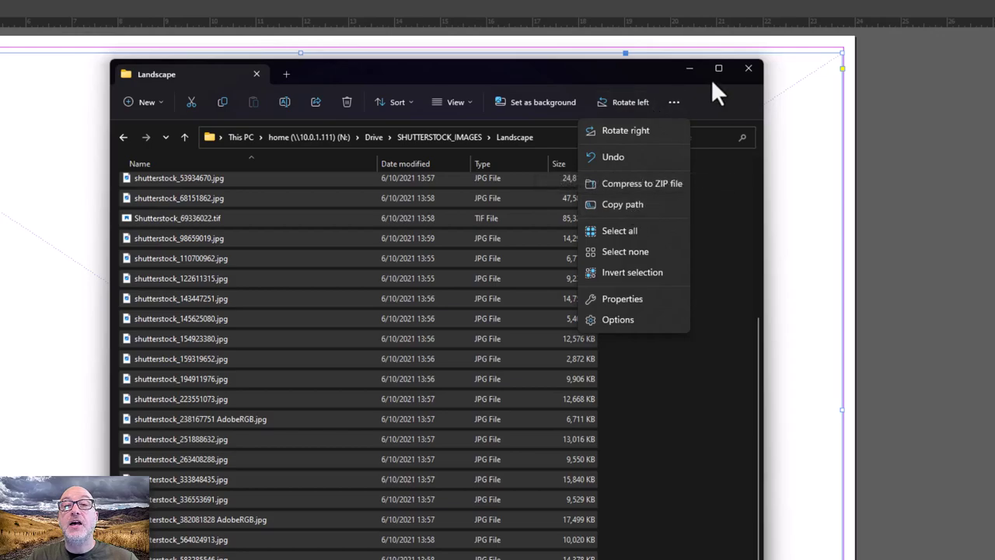
{"action": "left_click", "coordinate": [715, 104]}
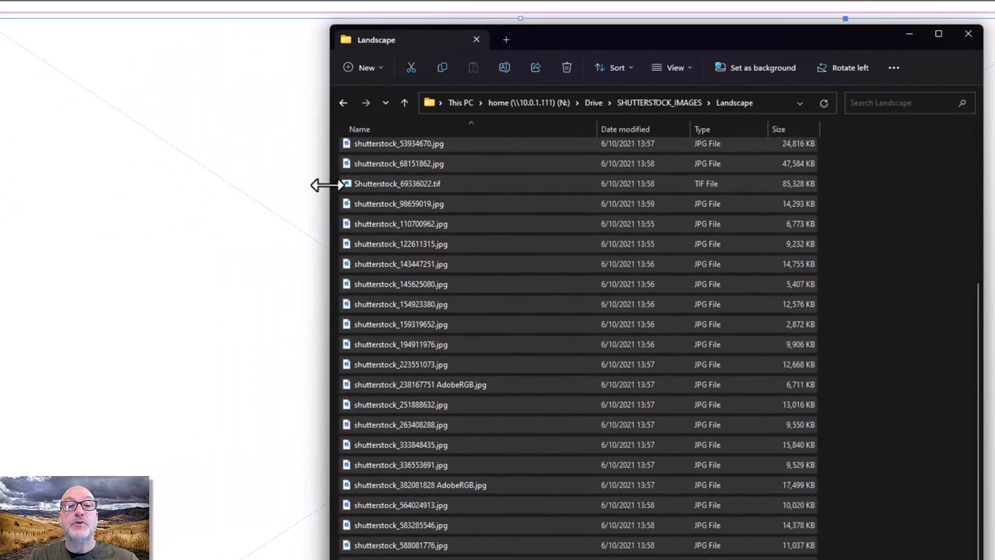
{"action": "left_click_drag", "start_coordinate": [110, 218], "coordinate": [111, 240]}
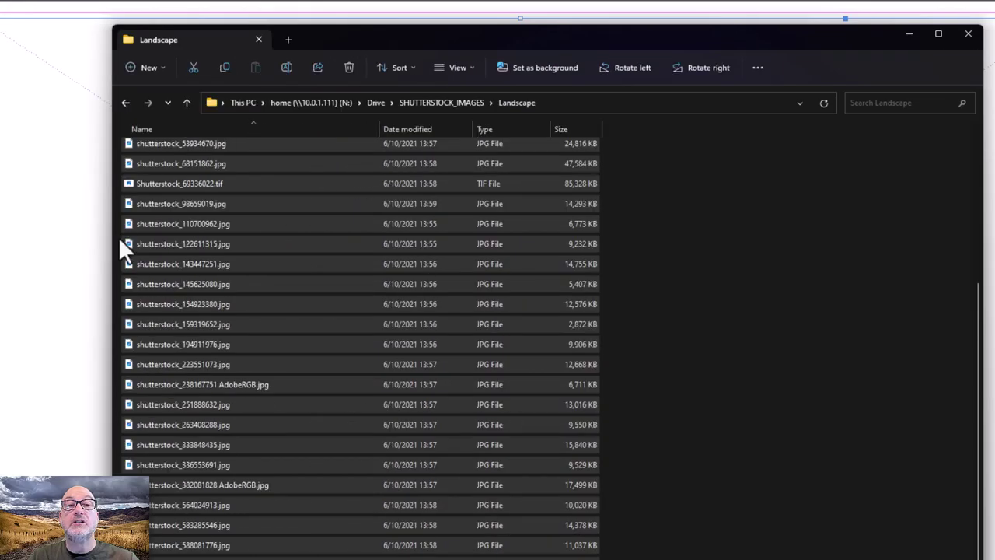
{"action": "left_click", "coordinate": [754, 68]}
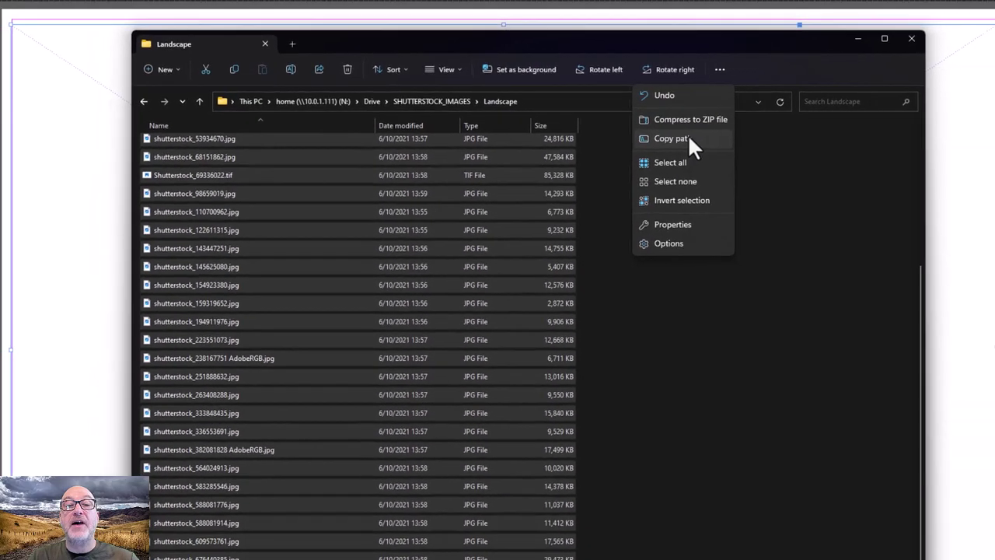
{"action": "left_click", "coordinate": [687, 137]}
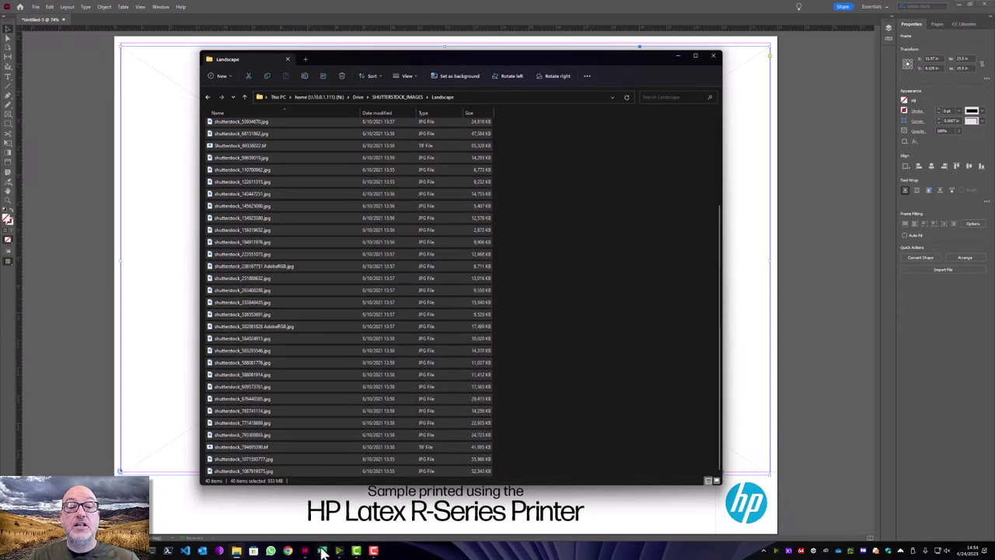
Enter 'Filename' as the header in cell A1 of the blank Excel workbook
{"action": "mouse_move", "coordinate": [323, 551]}
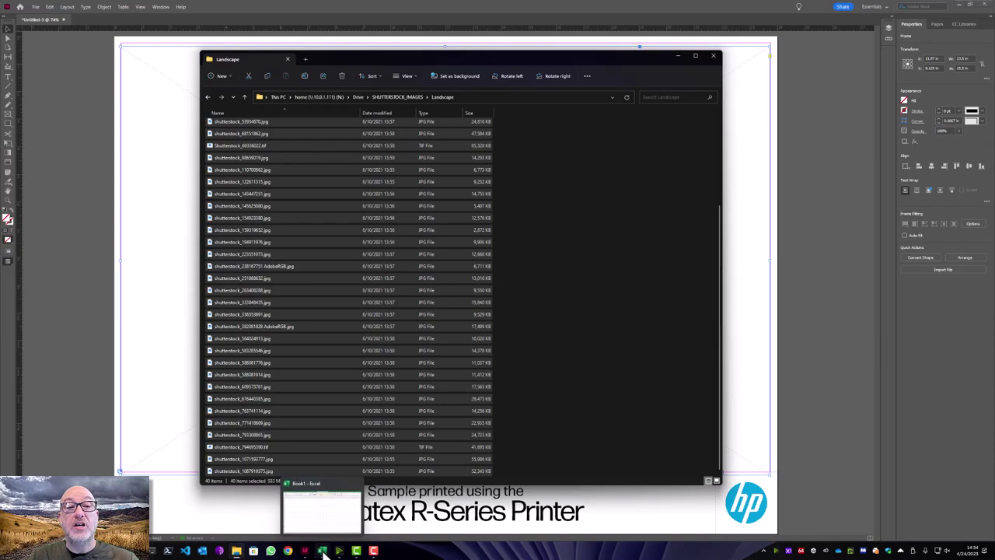
{"action": "left_click", "coordinate": [325, 552]}
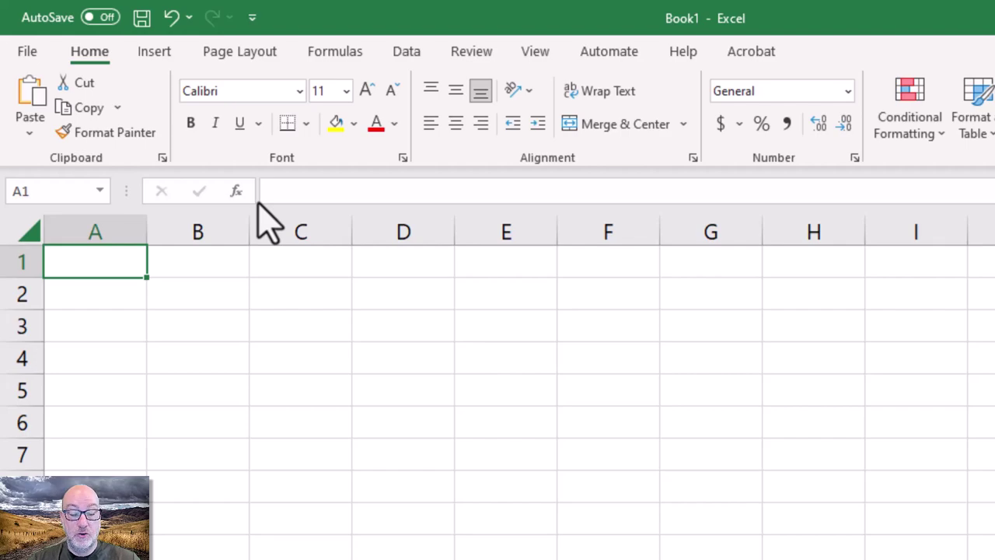
{"action": "type", "text": "Filename"}
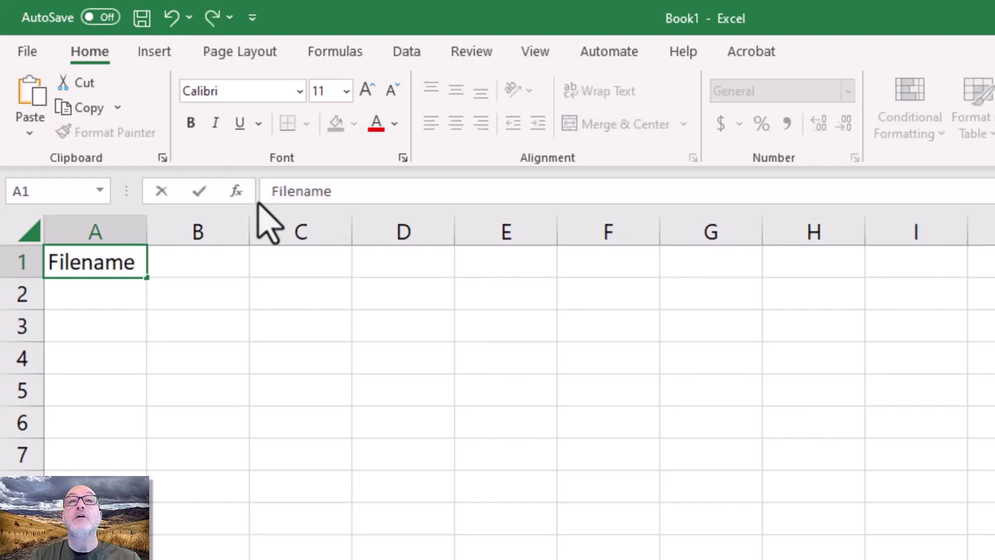
{"action": "key", "text": "ctrl+Return"}
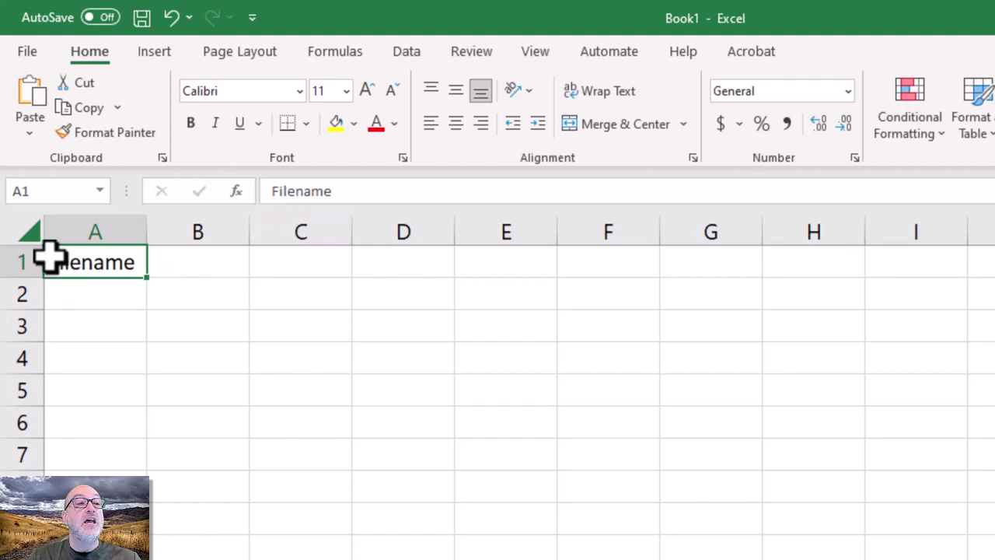
{"action": "left_click", "coordinate": [273, 192]}
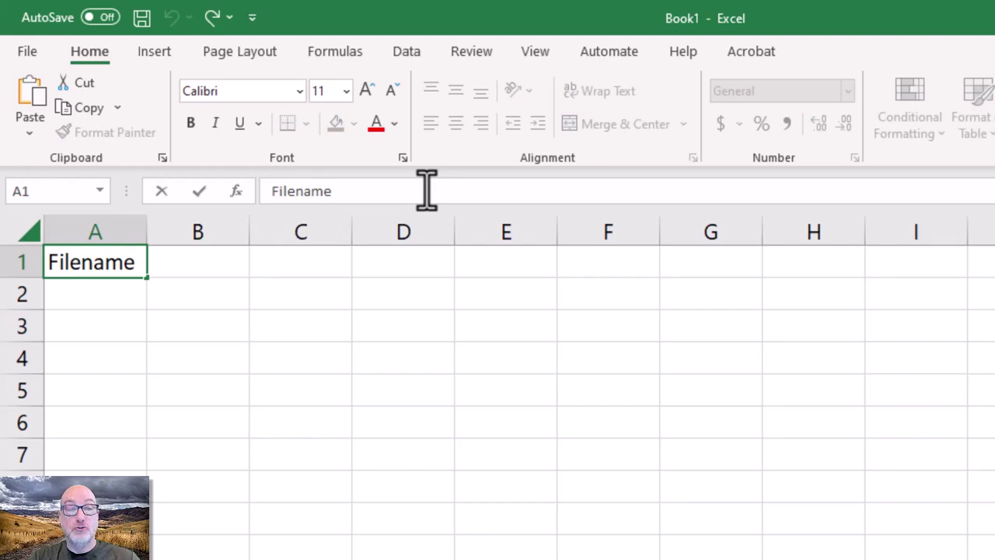
{"action": "type", "text": "@"}
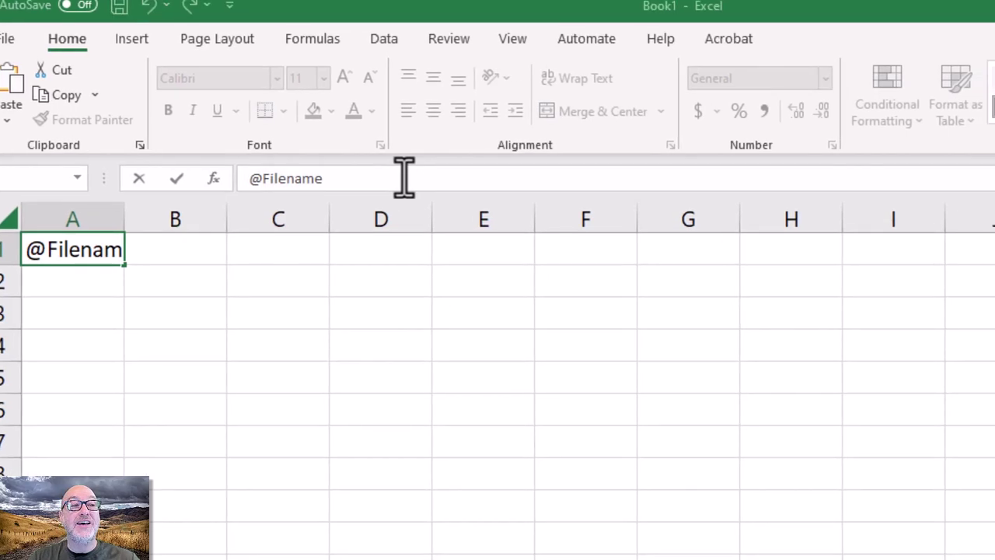
{"action": "key", "text": "Return"}
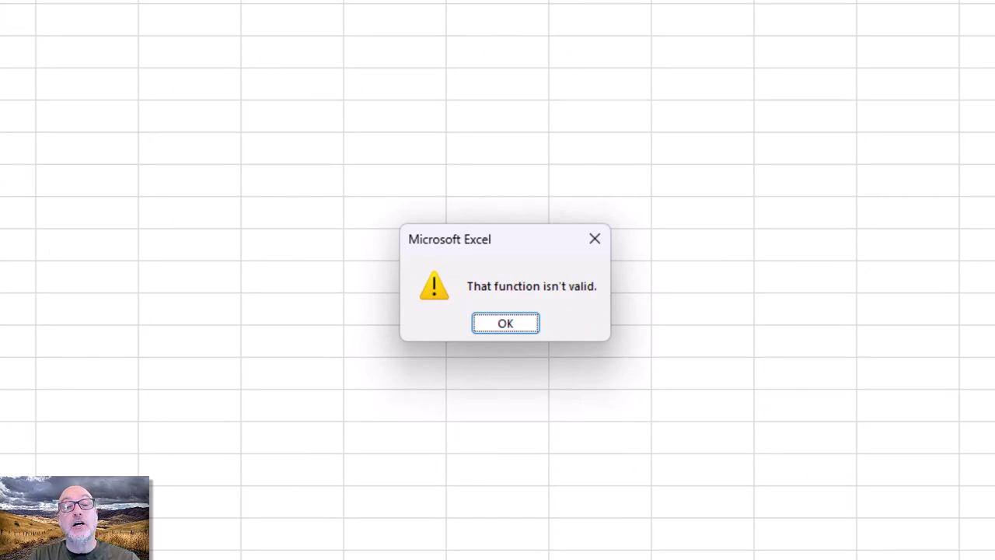
{"action": "key", "text": "Return"}
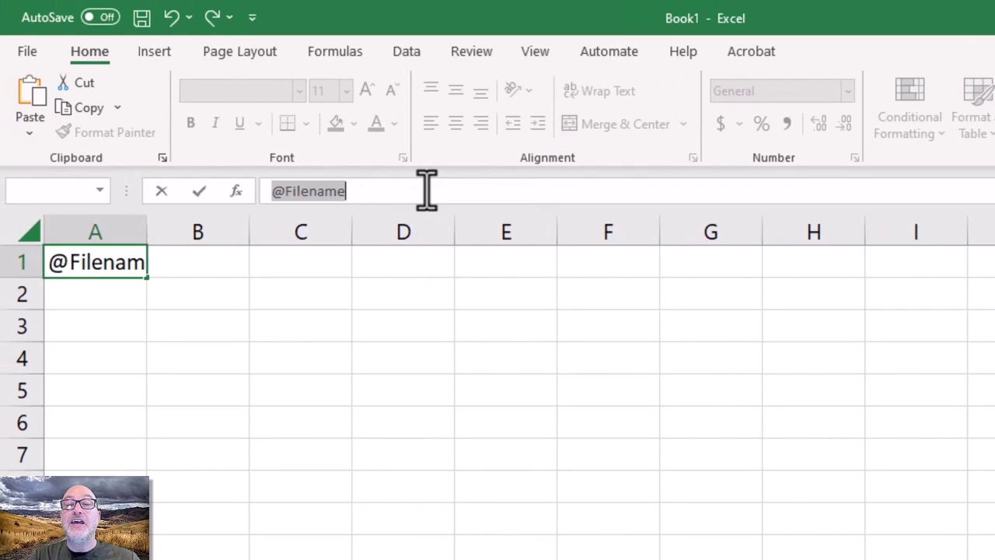
{"action": "key", "text": "Home"}
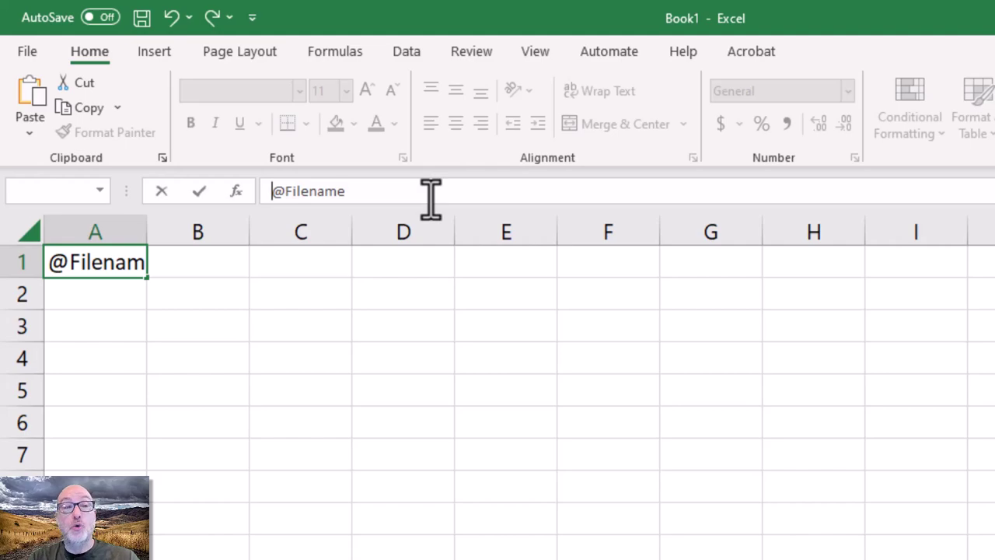
{"action": "type", "text": "'"}
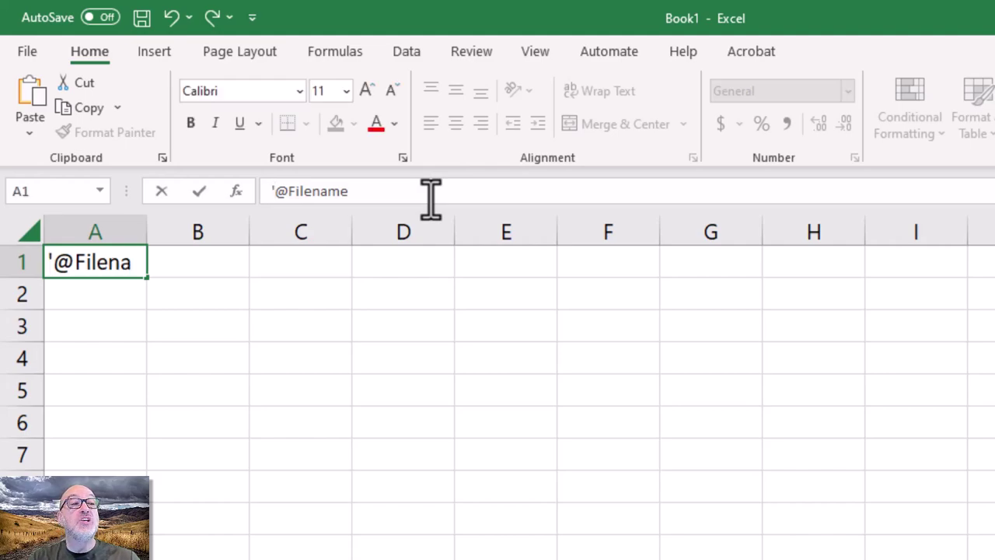
Paste the 40 image paths into A2:A41 and widen column A to fit them
{"action": "left_click", "coordinate": [109, 301]}
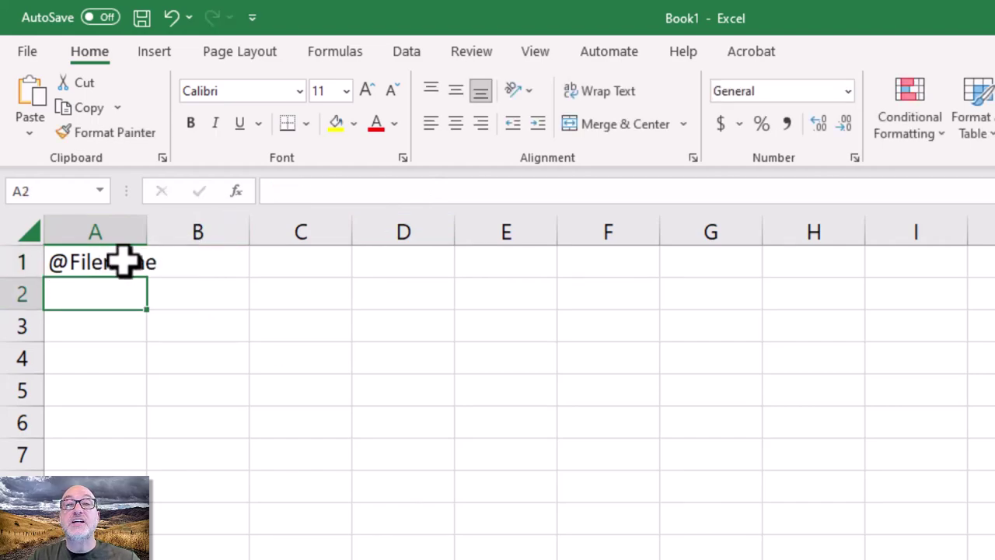
{"action": "left_click_drag", "start_coordinate": [143, 223], "coordinate": [764, 220]}
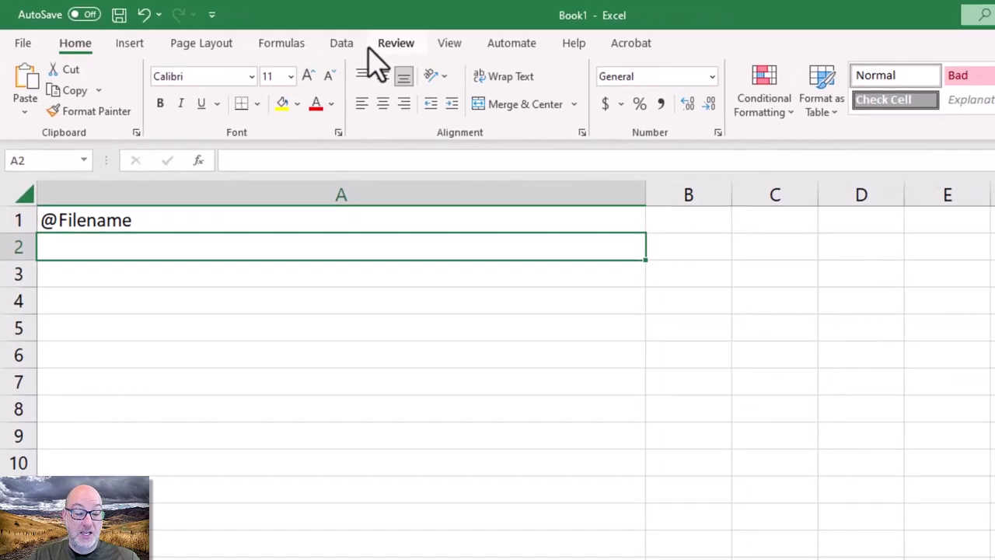
{"action": "key", "text": "ctrl+v"}
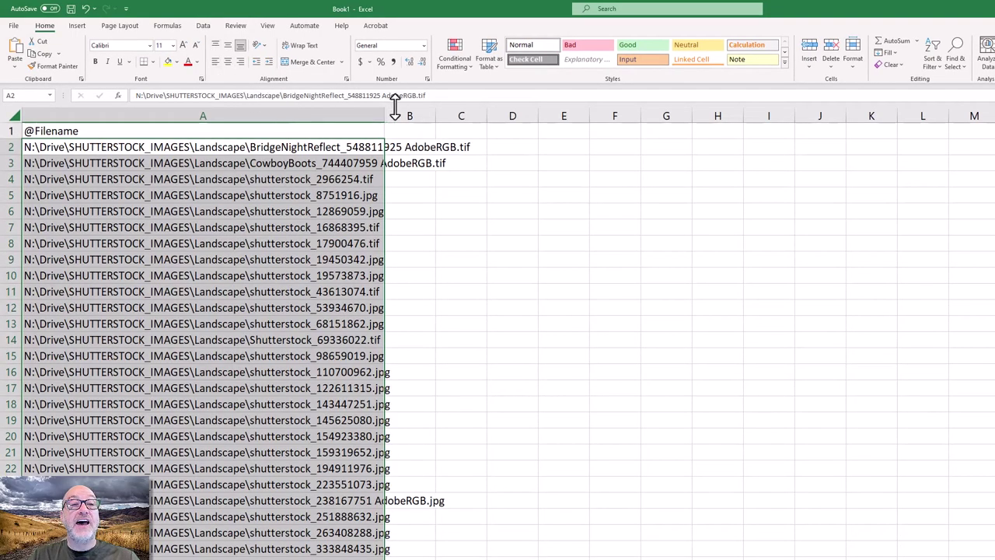
{"action": "left_click_drag", "start_coordinate": [396, 107], "coordinate": [524, 112]}
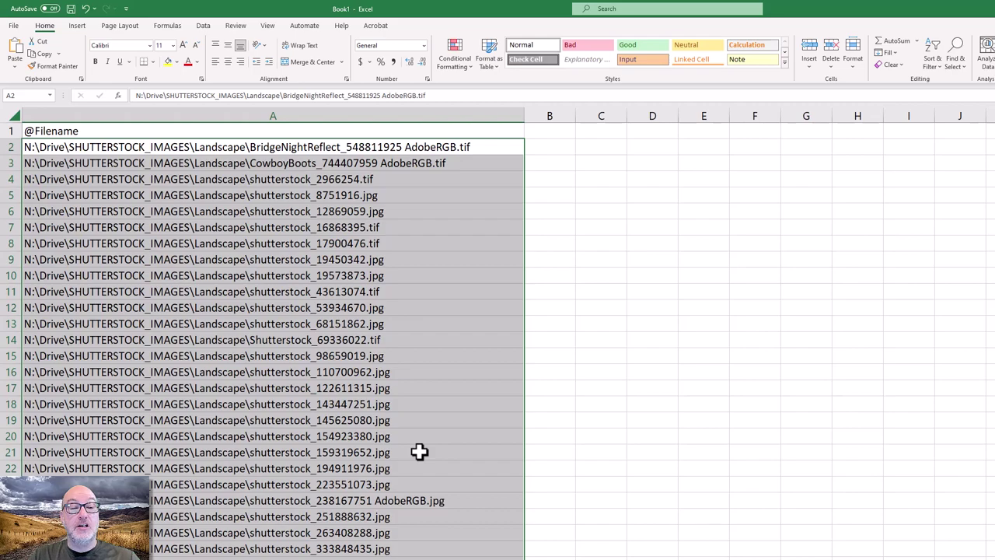
{"action": "scroll", "coordinate": [419, 452], "scroll_direction": "down", "scroll_amount": 8}
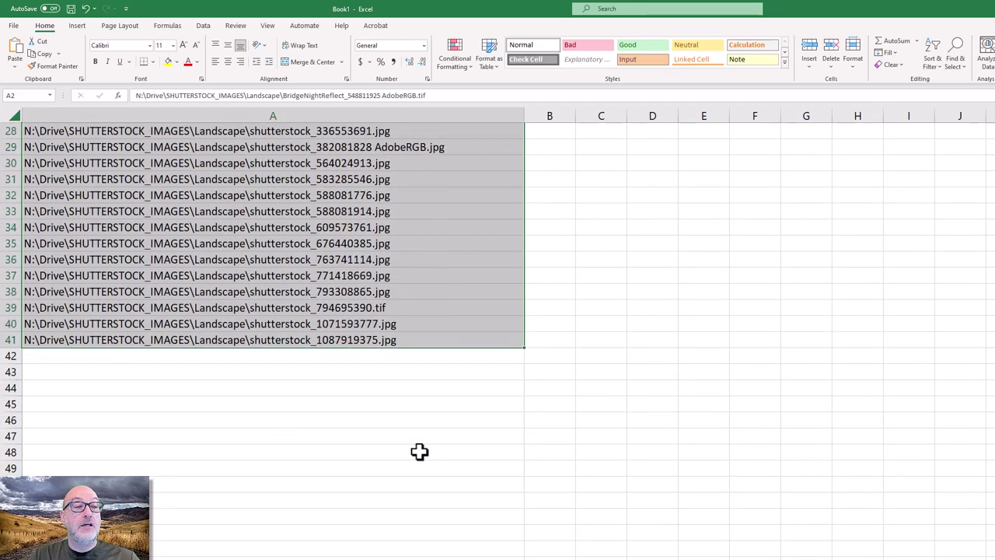
{"action": "scroll", "coordinate": [411, 453], "scroll_direction": "up", "scroll_amount": 8}
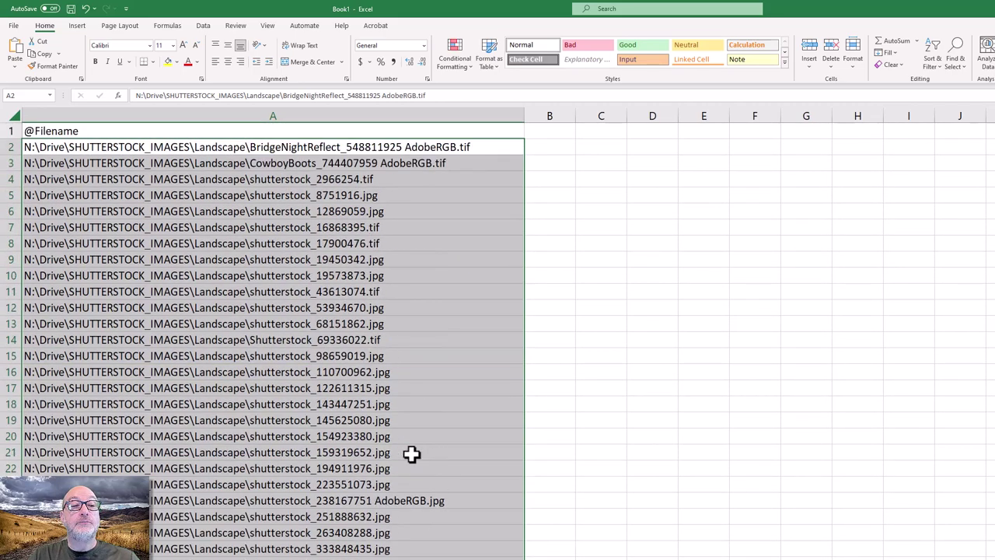
Save the Excel path list as 'Landscape Image' in CSV UTF-8 (Comma delimited) format
{"action": "left_click", "coordinate": [17, 28]}
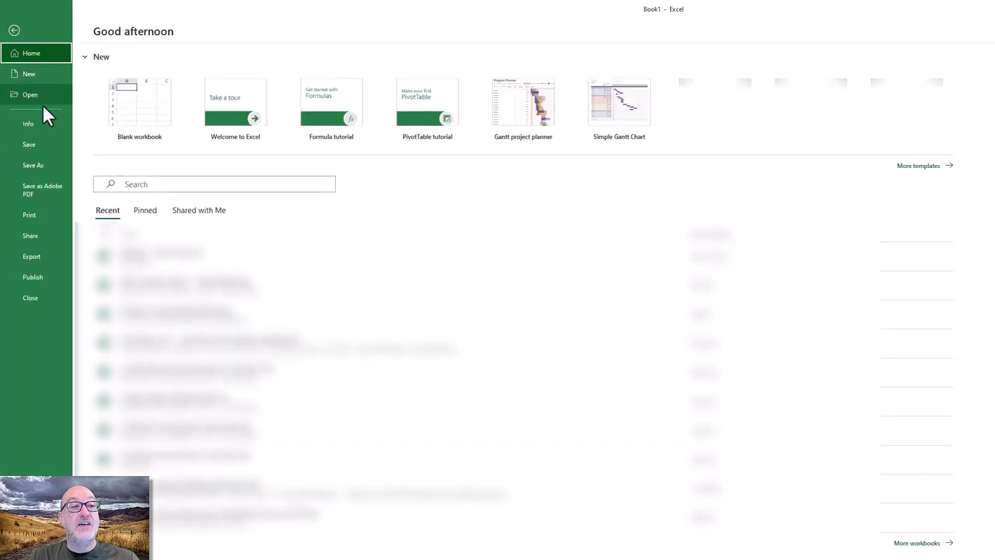
{"action": "left_click", "coordinate": [40, 165]}
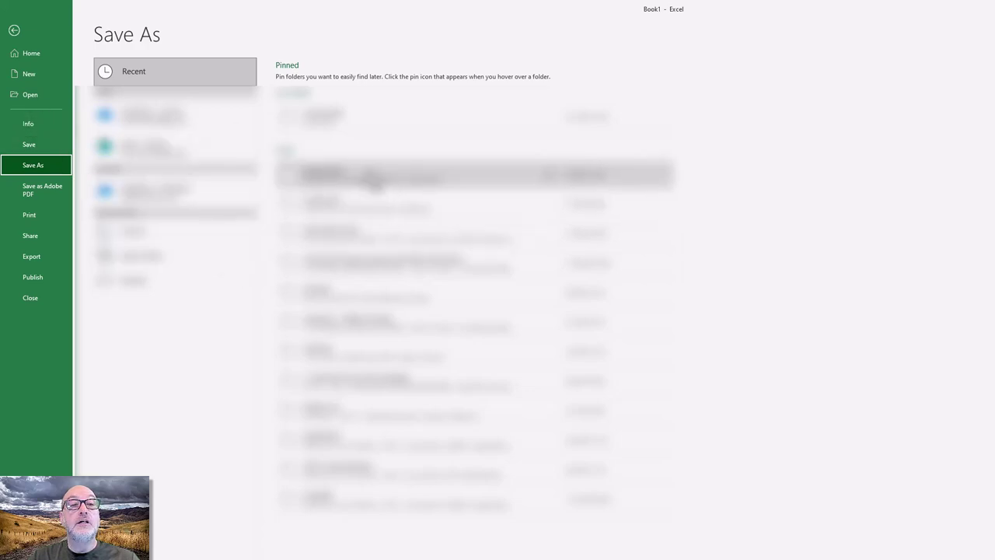
{"action": "left_click", "coordinate": [373, 173]}
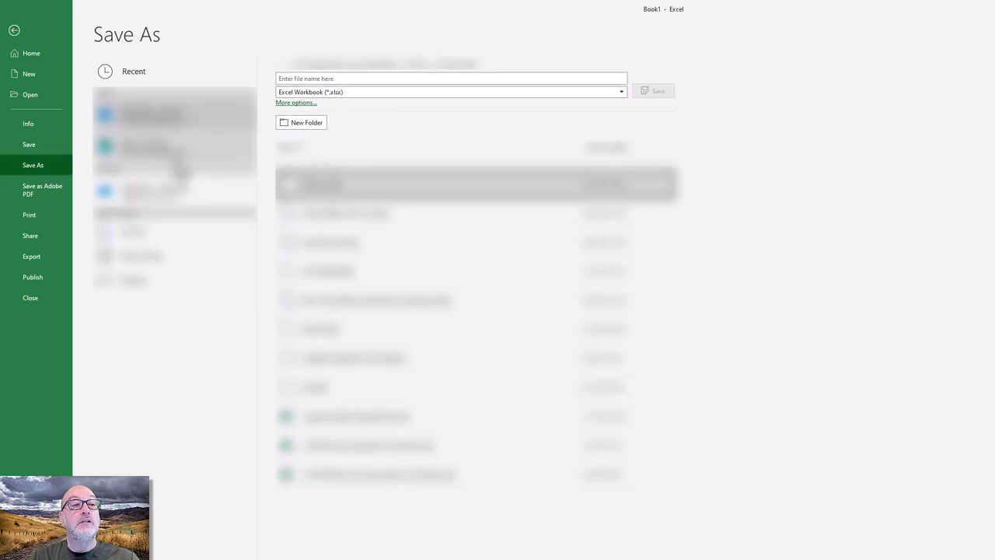
{"action": "left_click", "coordinate": [190, 198]}
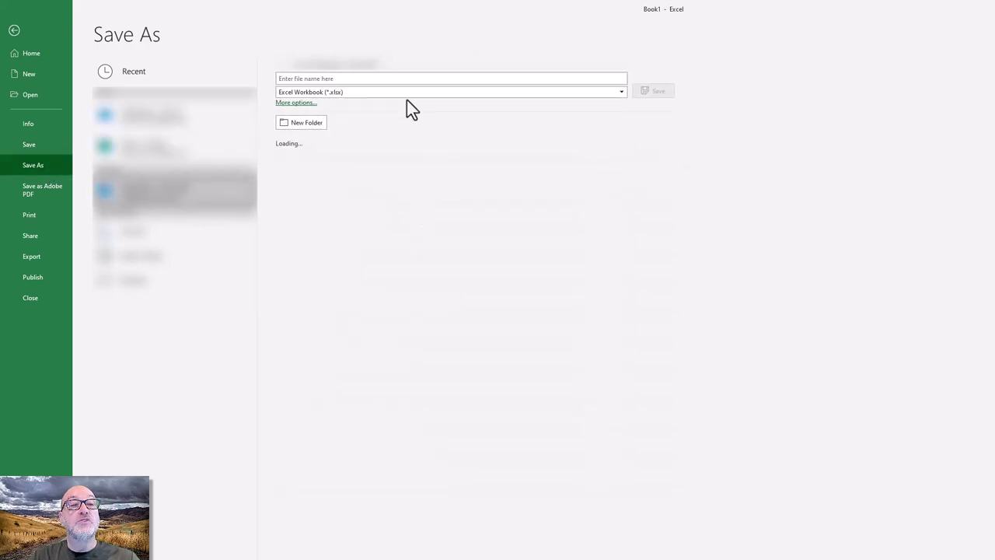
{"action": "left_click", "coordinate": [323, 78]}
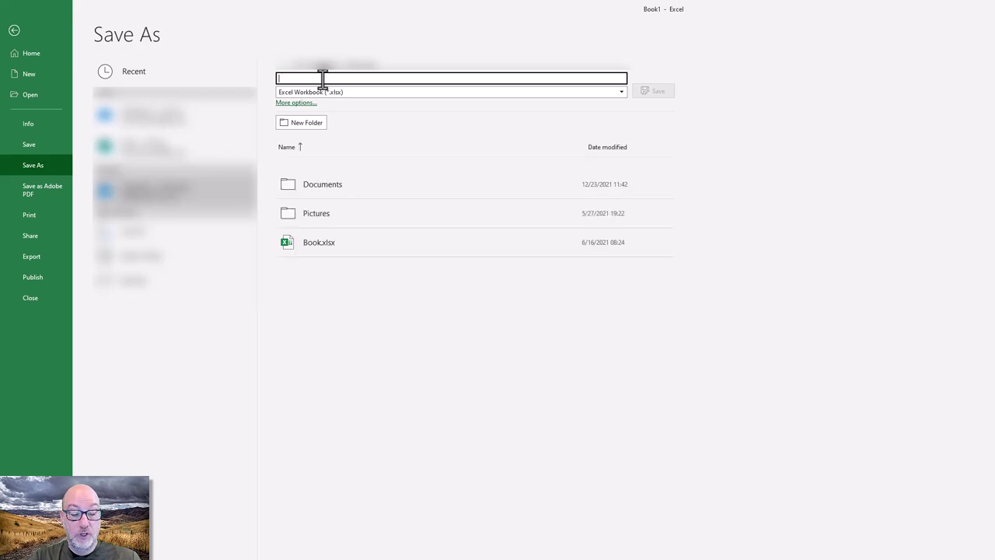
{"action": "type", "text": "Landscape Image"}
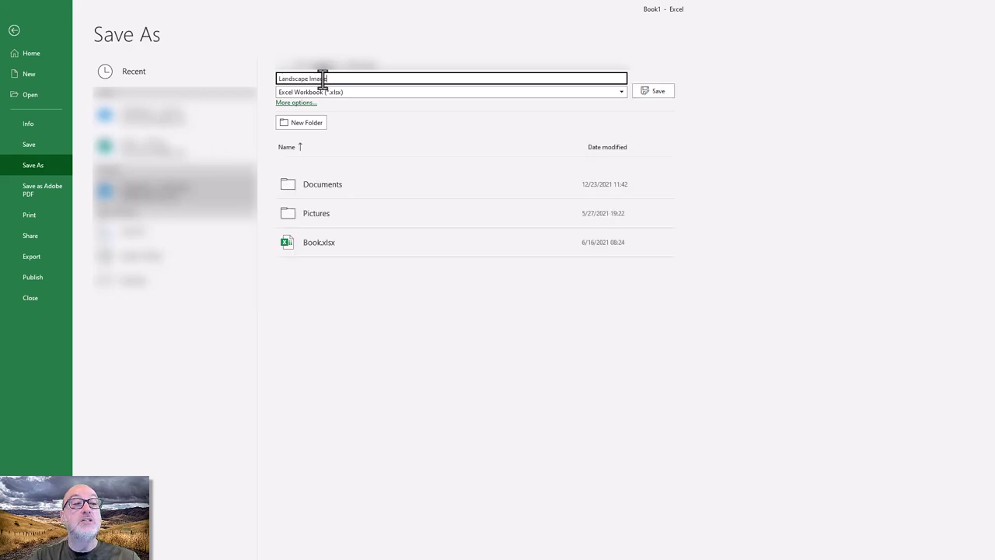
{"action": "left_click", "coordinate": [373, 92]}
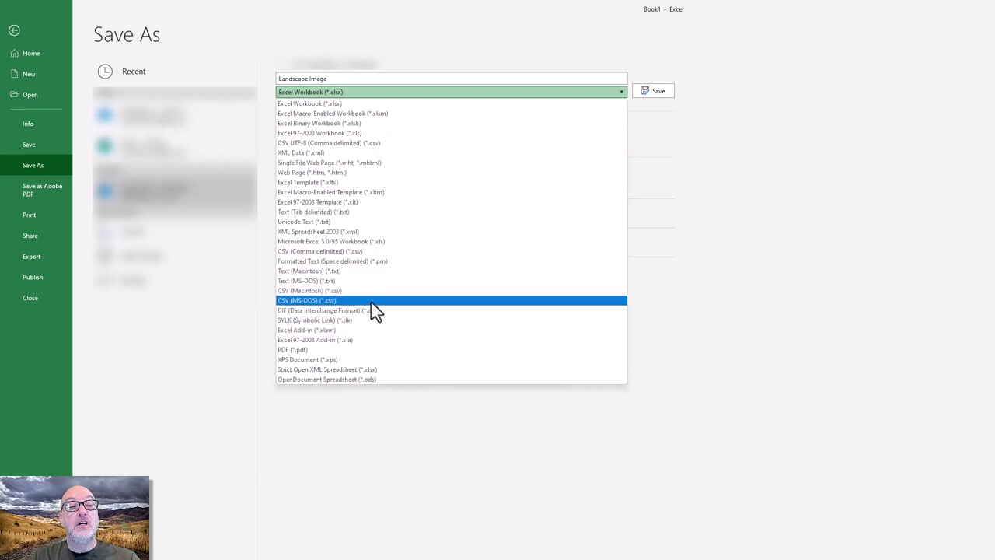
{"action": "left_click", "coordinate": [347, 143]}
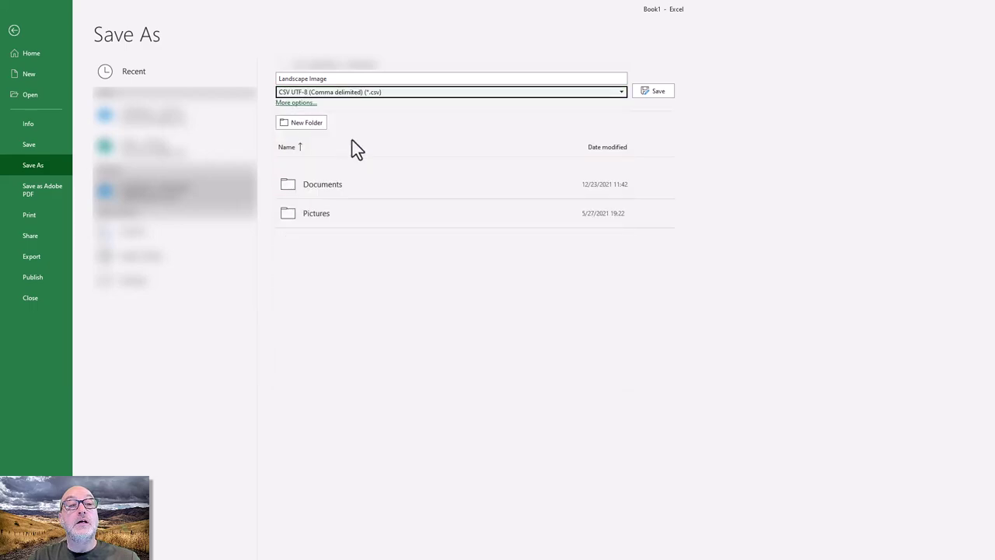
{"action": "left_click", "coordinate": [660, 92]}
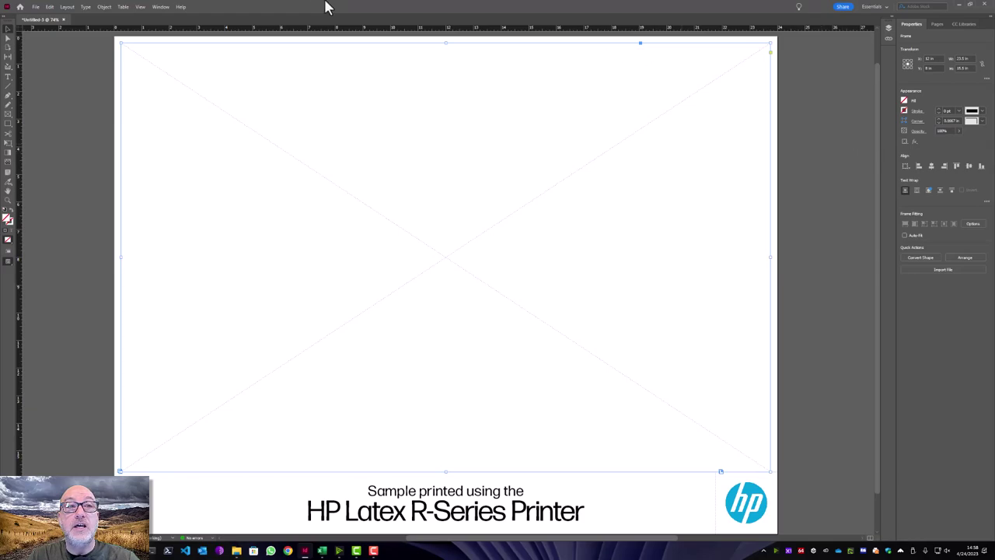
Open the Data Merge panel from Window > Utilities, then reposition and enlarge it over the page
{"action": "left_click", "coordinate": [160, 7]}
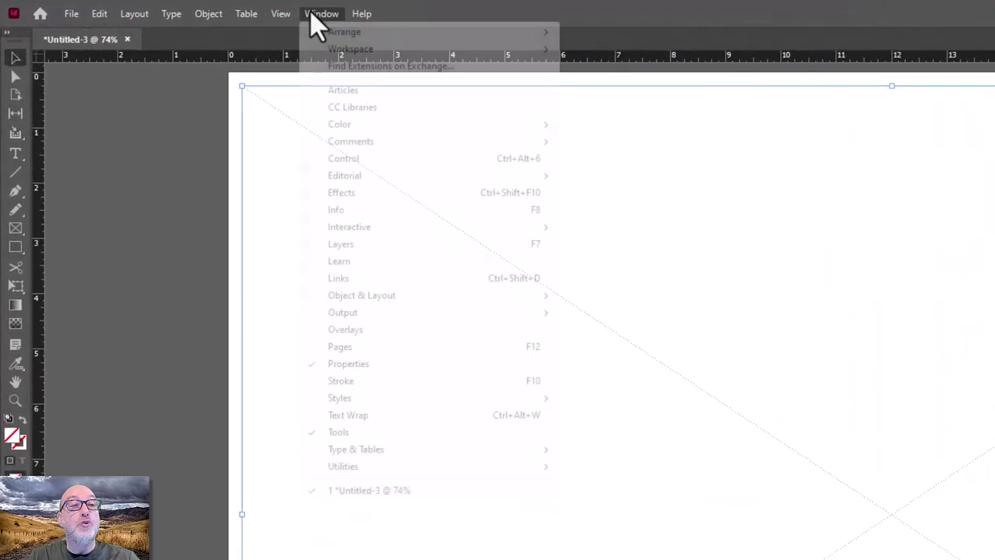
{"action": "mouse_move", "coordinate": [393, 466]}
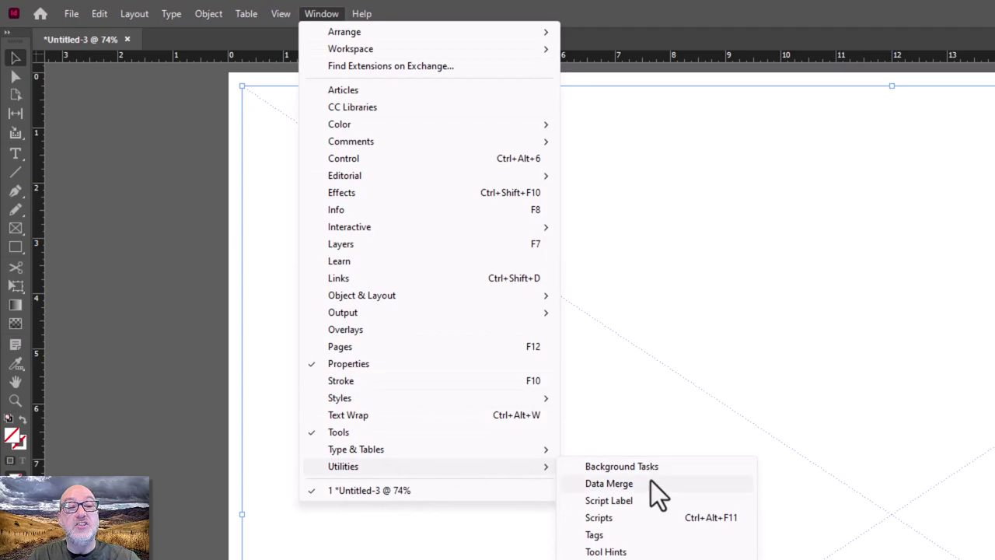
{"action": "left_click", "coordinate": [650, 482]}
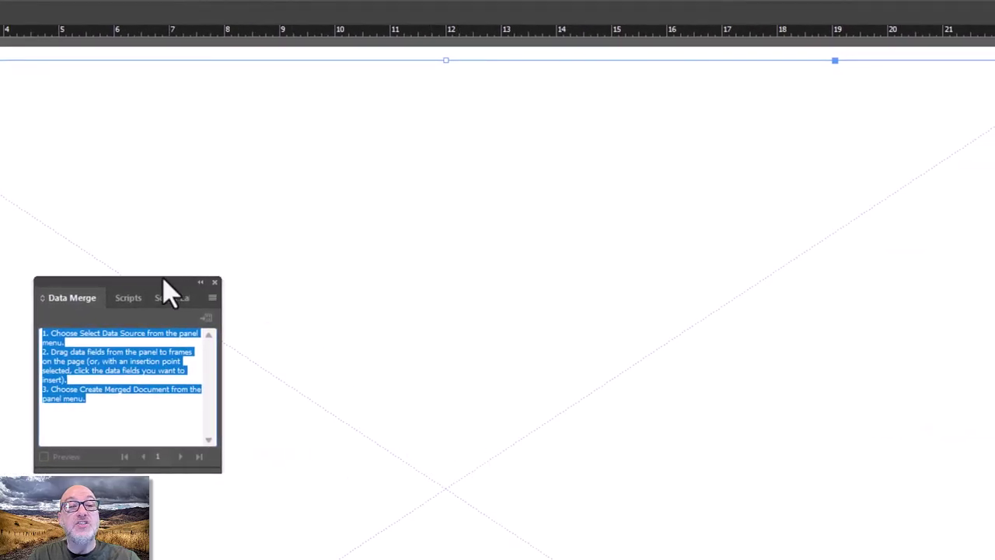
{"action": "left_click_drag", "start_coordinate": [127, 284], "coordinate": [540, 101]}
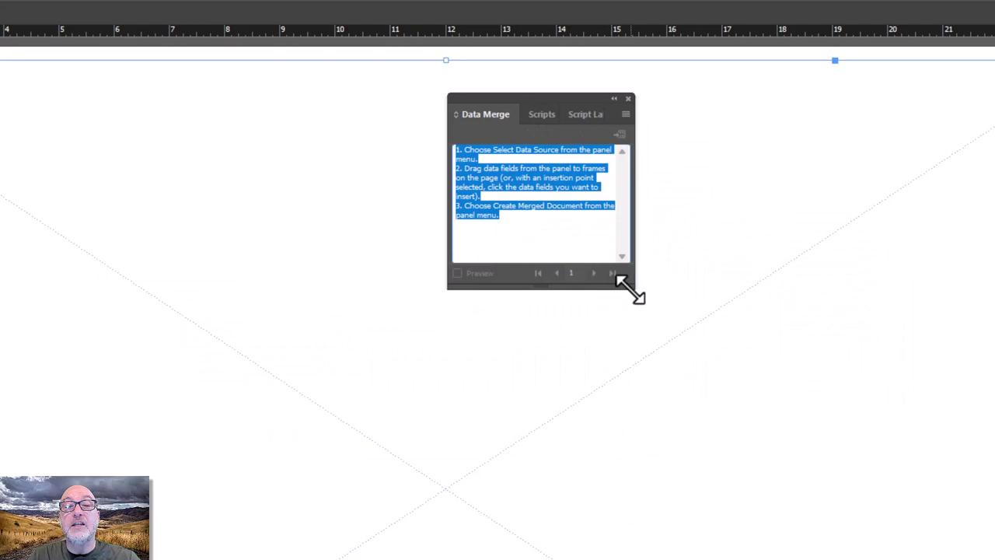
{"action": "left_click_drag", "start_coordinate": [631, 288], "coordinate": [780, 488]}
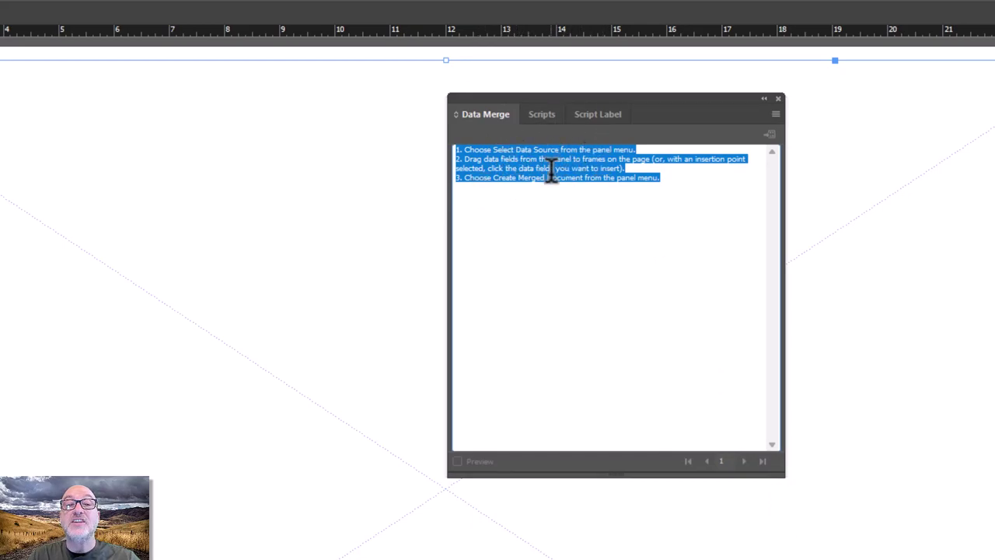
{"action": "left_click", "coordinate": [776, 114]}
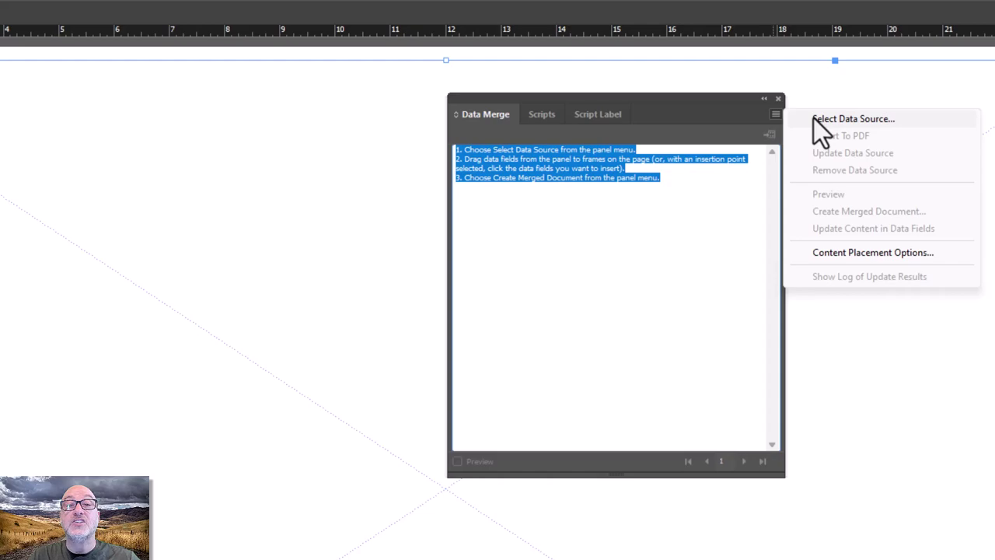
Select Landscape Images.csv as the Data Merge data source
{"action": "left_click", "coordinate": [814, 118]}
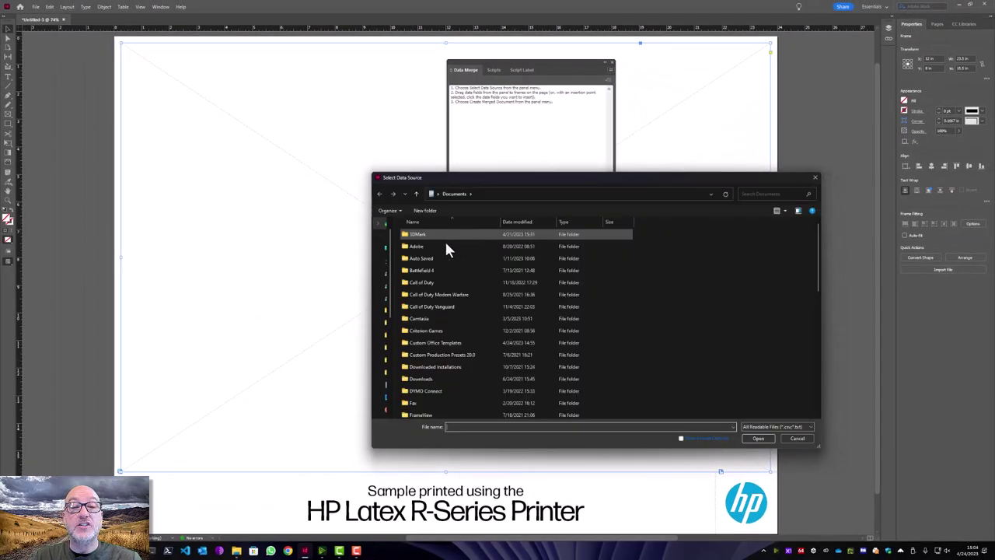
{"action": "scroll", "coordinate": [467, 357], "scroll_direction": "down", "scroll_amount": 10}
{"action": "left_click", "coordinate": [432, 413]}
{"action": "left_click", "coordinate": [758, 438]}
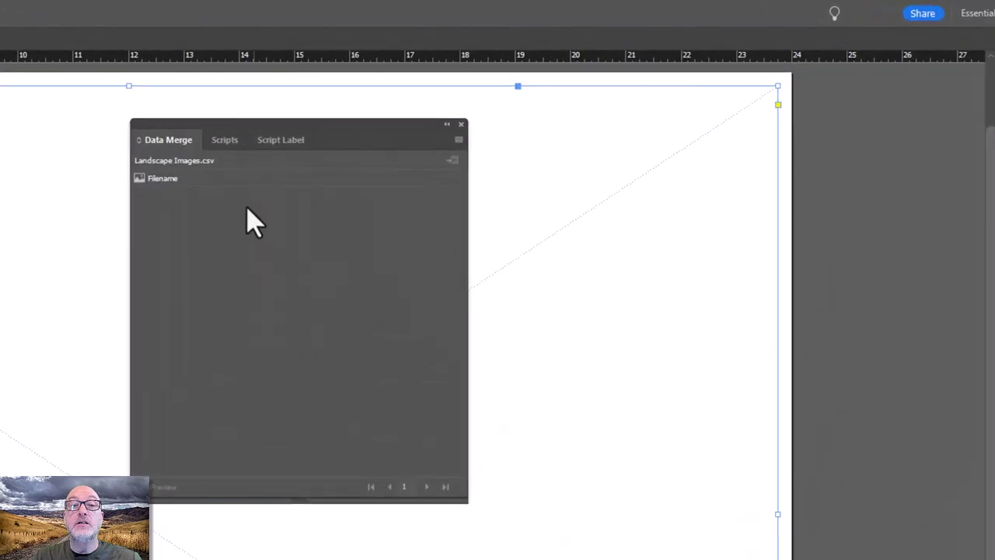
Drag the Filename field from the Data Merge panel into the large image frame
{"action": "left_click_drag", "start_coordinate": [319, 108], "coordinate": [644, 137]}
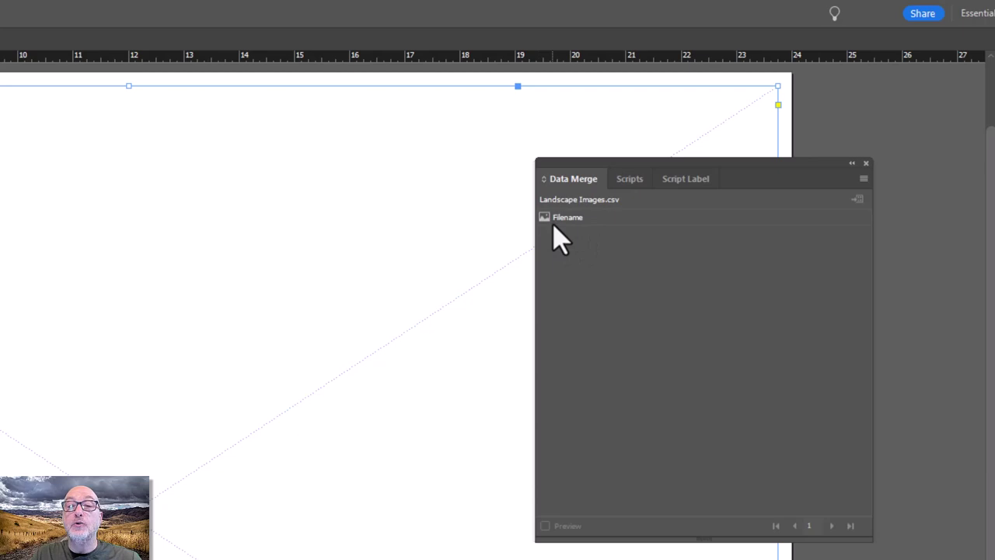
{"action": "mouse_move", "coordinate": [553, 225]}
{"action": "left_mouse_down"}
{"action": "mouse_move", "coordinate": [428, 205]}
{"action": "mouse_move", "coordinate": [555, 222]}
{"action": "left_mouse_up"}
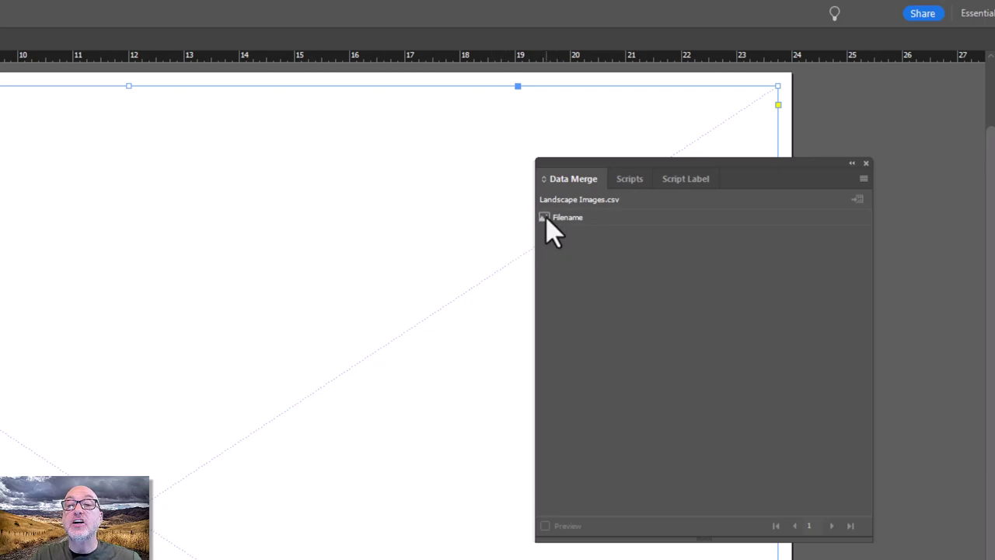
{"action": "left_click_drag", "start_coordinate": [553, 225], "coordinate": [165, 437]}
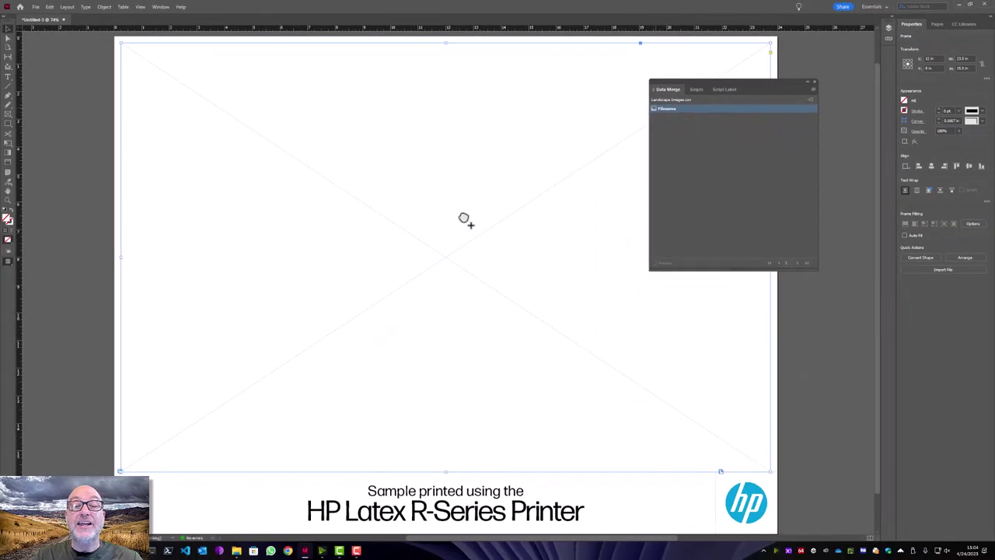
{"action": "left_click_drag", "start_coordinate": [464, 219], "coordinate": [449, 263]}
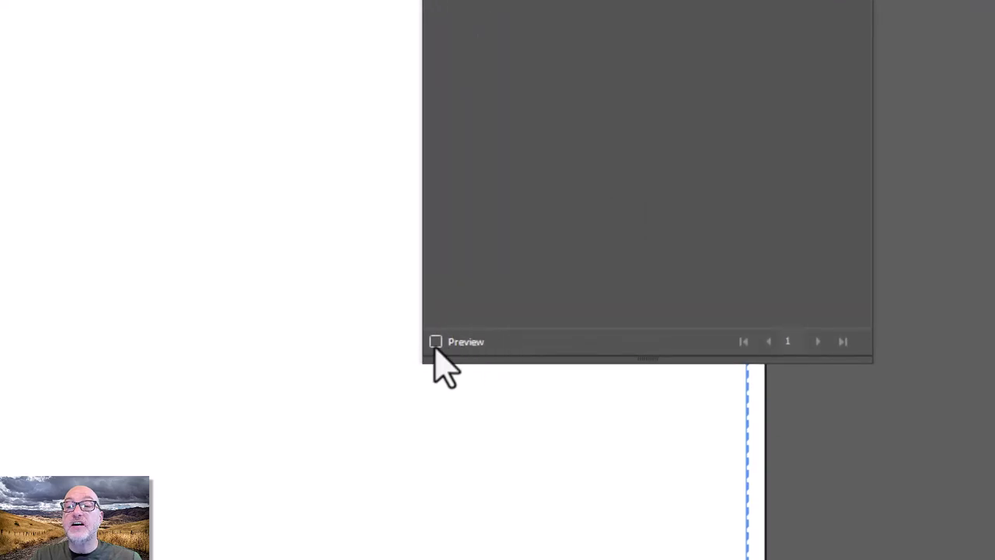
Preview the first record and set content placement to Fill Frames Proportionally with Center In Frame
{"action": "left_click", "coordinate": [436, 343]}
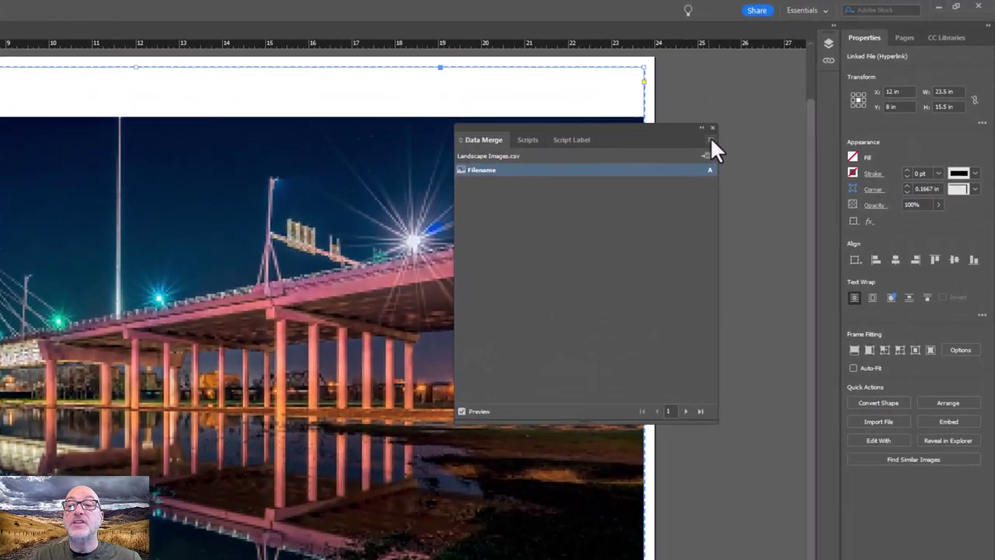
{"action": "left_click", "coordinate": [812, 97]}
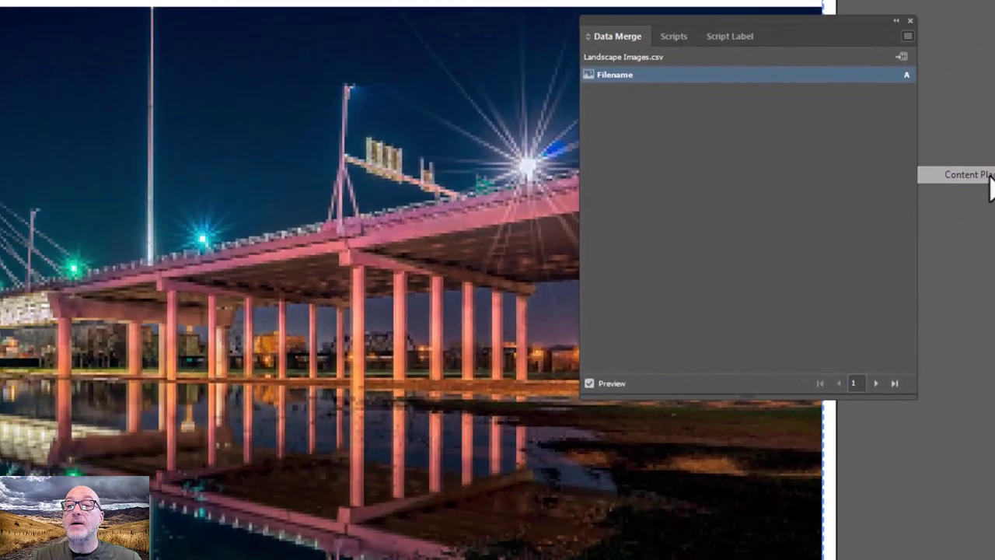
{"action": "left_click", "coordinate": [714, 317]}
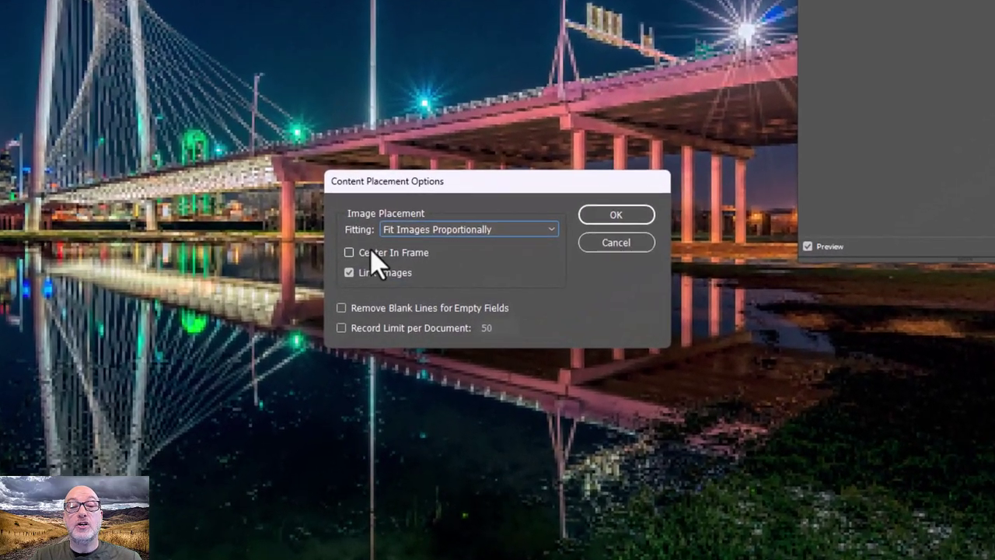
{"action": "left_click", "coordinate": [426, 266]}
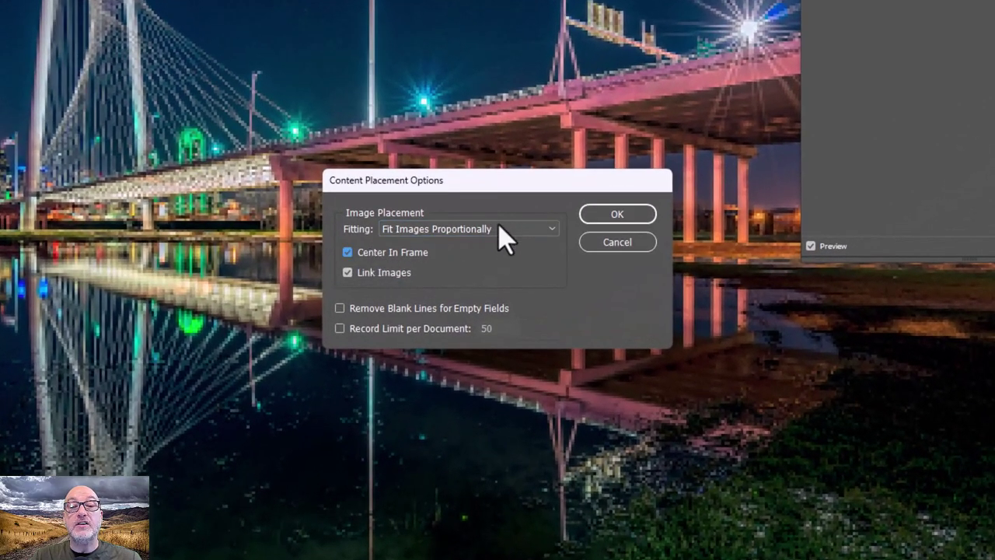
{"action": "left_click", "coordinate": [497, 228]}
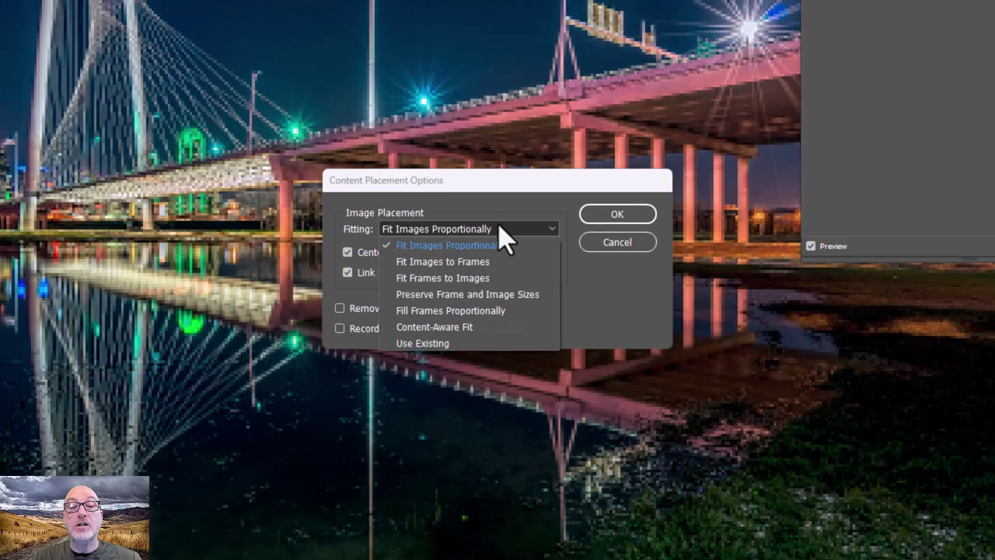
{"action": "left_click", "coordinate": [432, 310]}
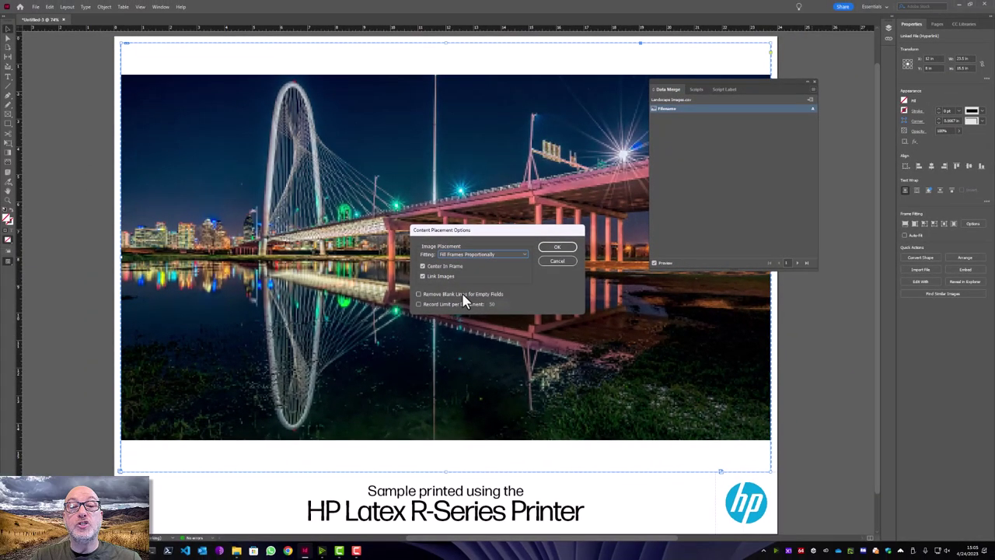
{"action": "left_click", "coordinate": [561, 247]}
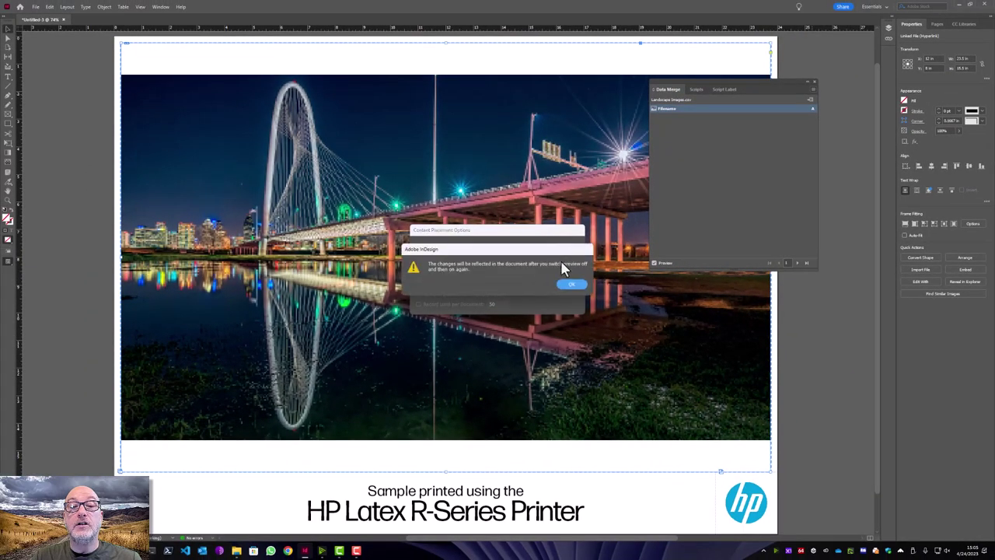
Refresh the merge preview and switch Display Performance to High Quality Display
{"action": "left_click", "coordinate": [572, 285]}
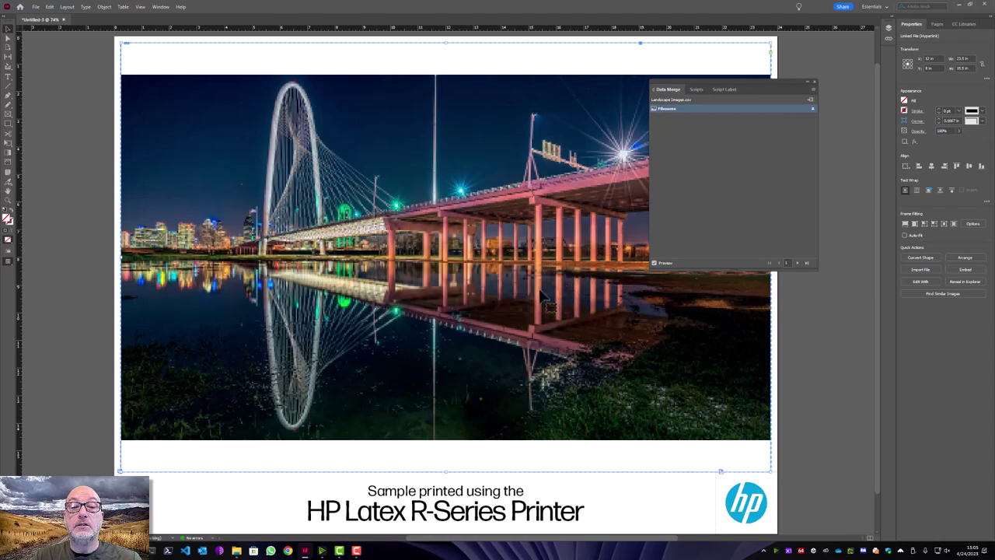
{"action": "left_click", "coordinate": [654, 264]}
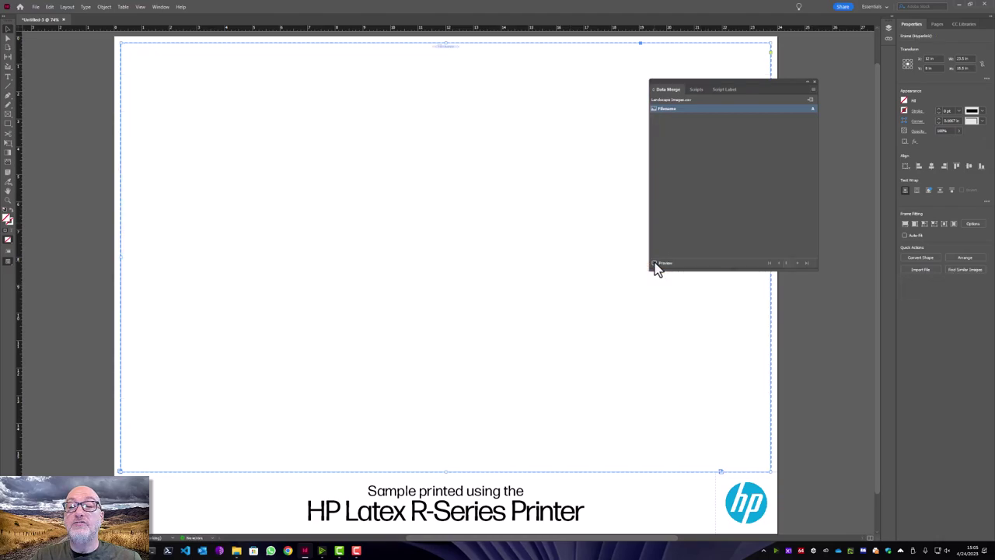
{"action": "left_click", "coordinate": [655, 263]}
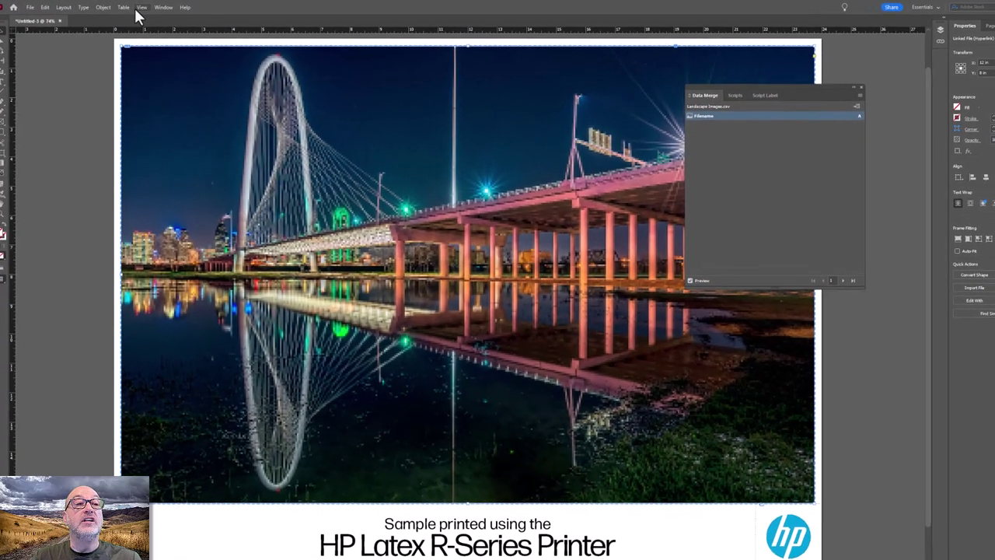
{"action": "left_click", "coordinate": [139, 7]}
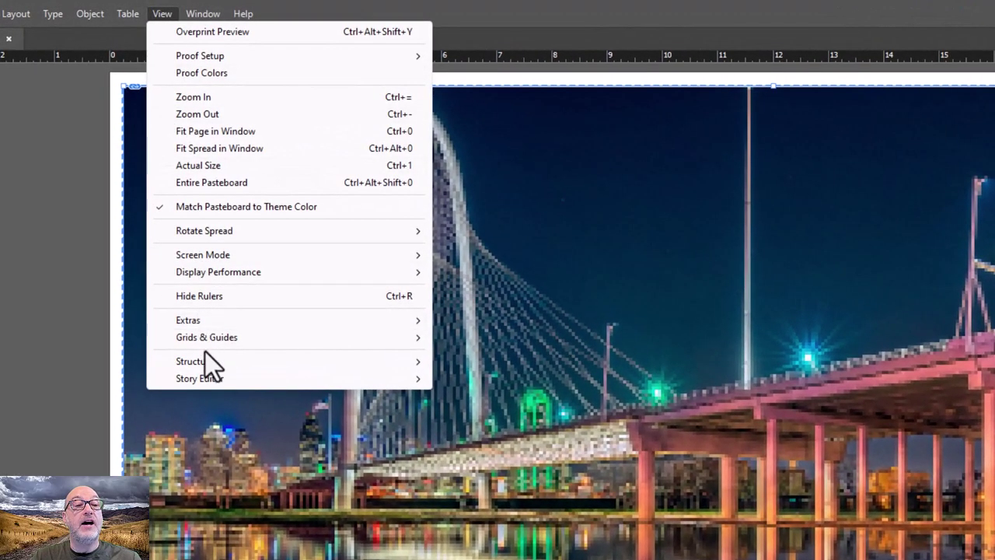
{"action": "mouse_move", "coordinate": [221, 271]}
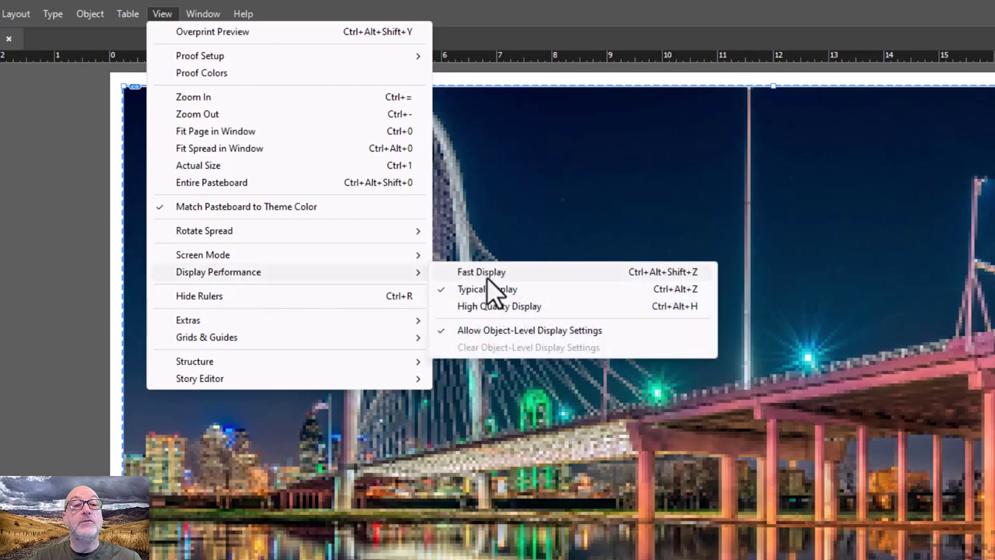
{"action": "left_click", "coordinate": [537, 305]}
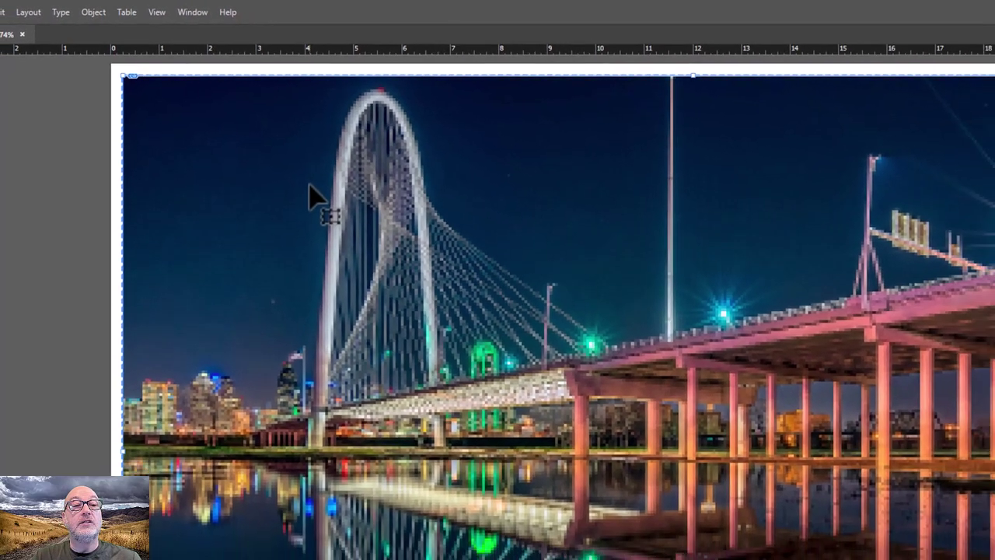
Deselect the photo and advance the preview to record 4, the Bellagio hotel photo
{"action": "right_click", "coordinate": [337, 220]}
{"action": "left_click", "coordinate": [90, 82]}
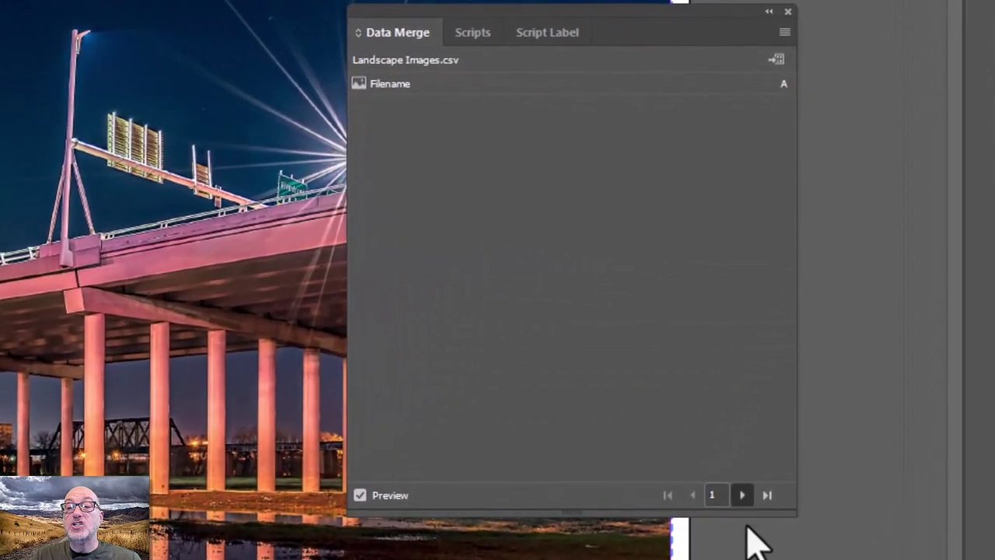
{"action": "left_click", "coordinate": [742, 495]}
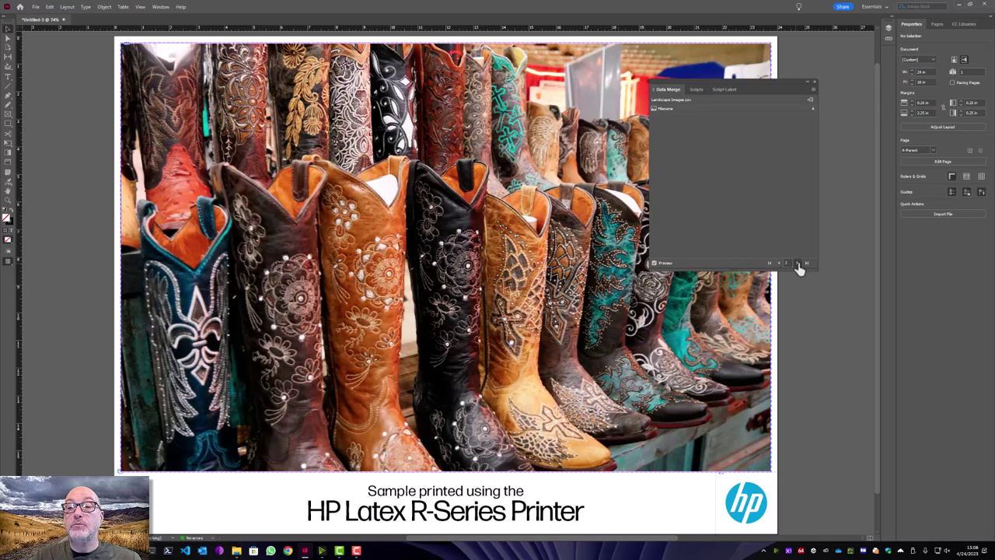
{"action": "left_click", "coordinate": [798, 264]}
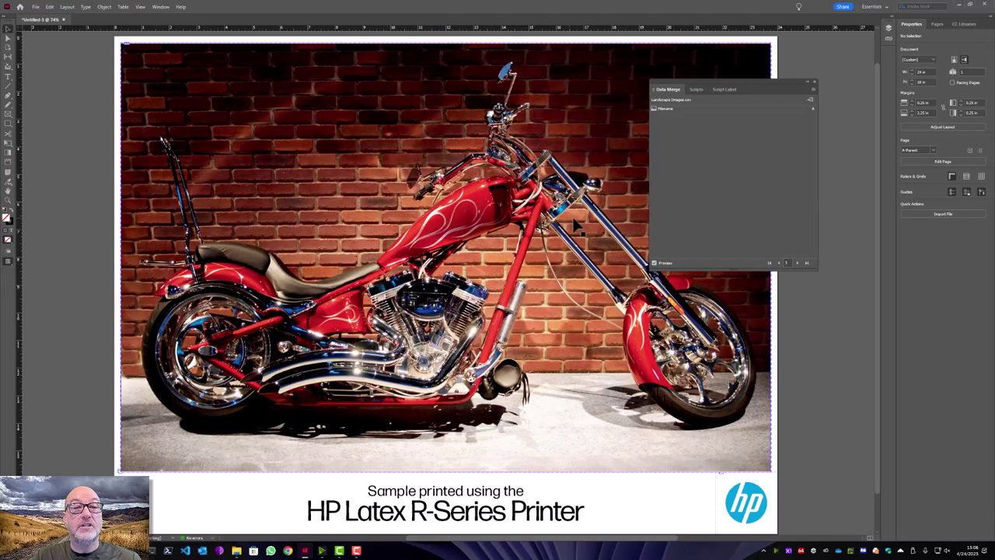
{"action": "left_click", "coordinate": [797, 265]}
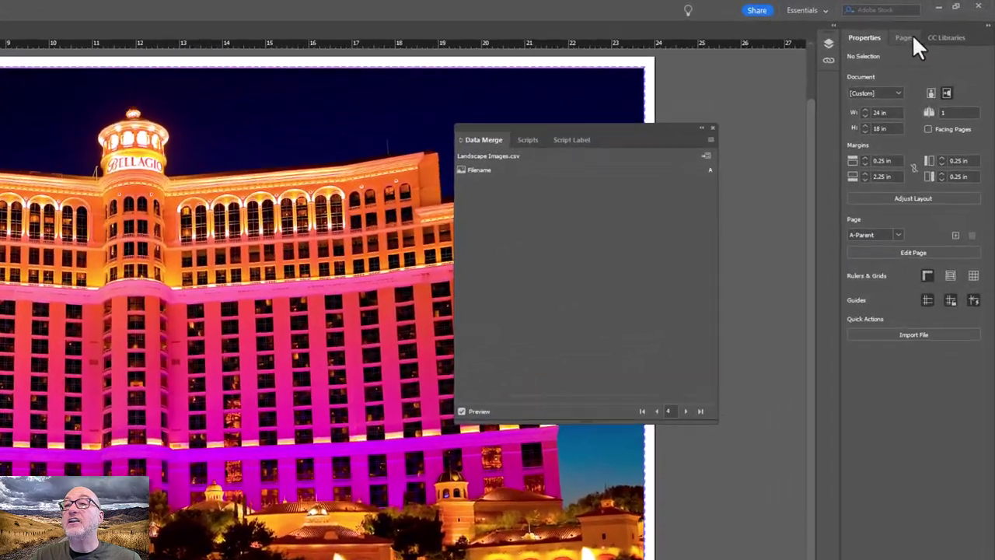
{"action": "left_click", "coordinate": [937, 25]}
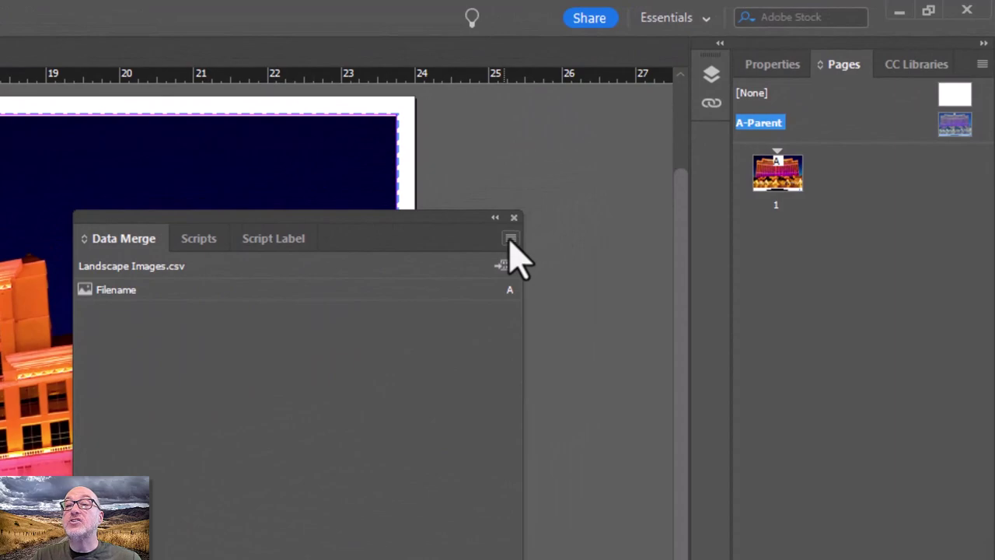
Create a merged document from all records after reviewing the Multiple Record Layout and Options tabs
{"action": "left_click", "coordinate": [510, 238]}
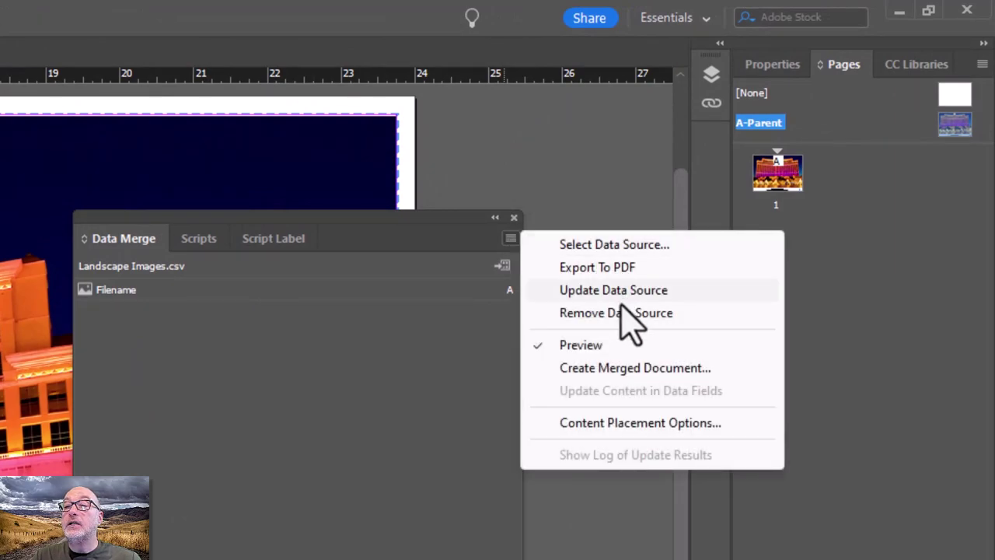
{"action": "left_click", "coordinate": [635, 369]}
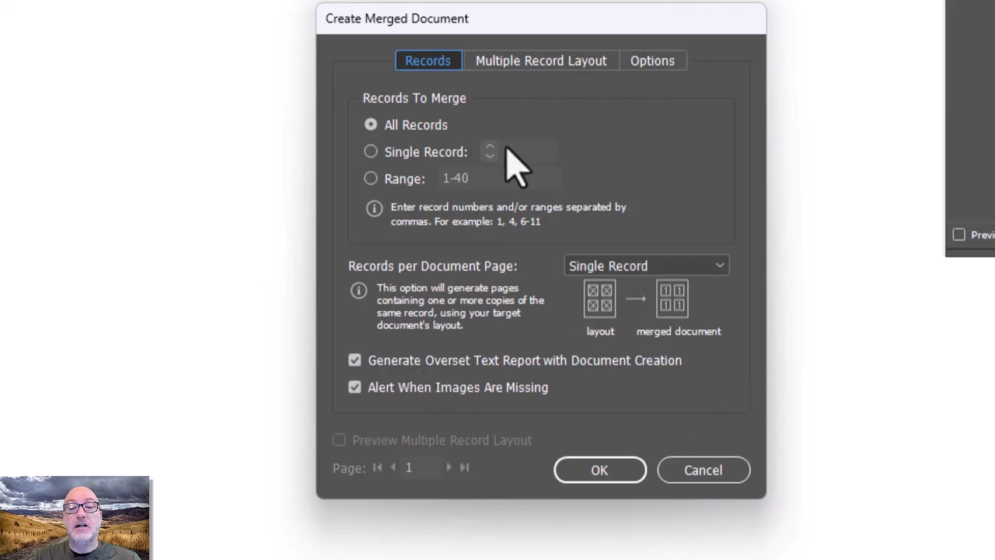
{"action": "left_click", "coordinate": [575, 61]}
{"action": "left_click", "coordinate": [656, 61]}
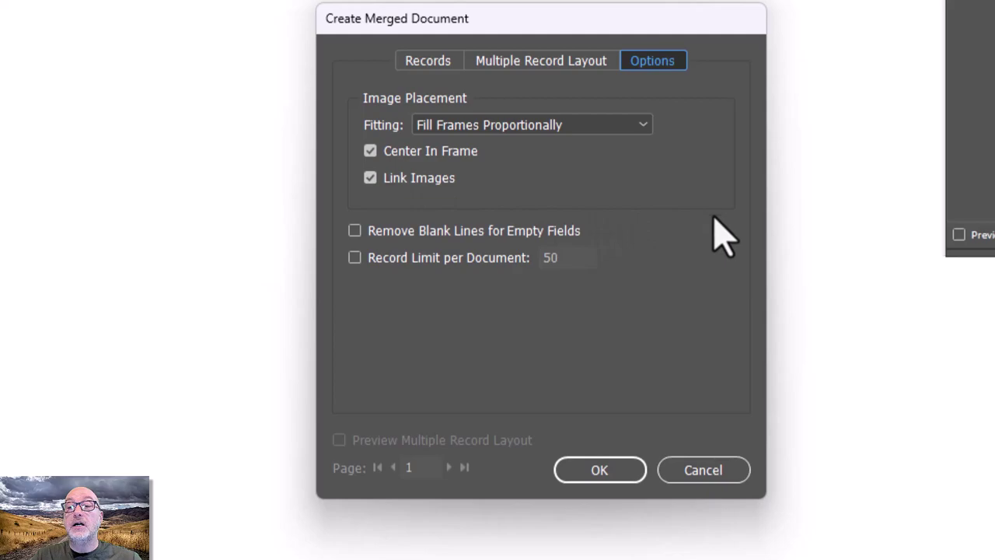
{"action": "left_click", "coordinate": [603, 469]}
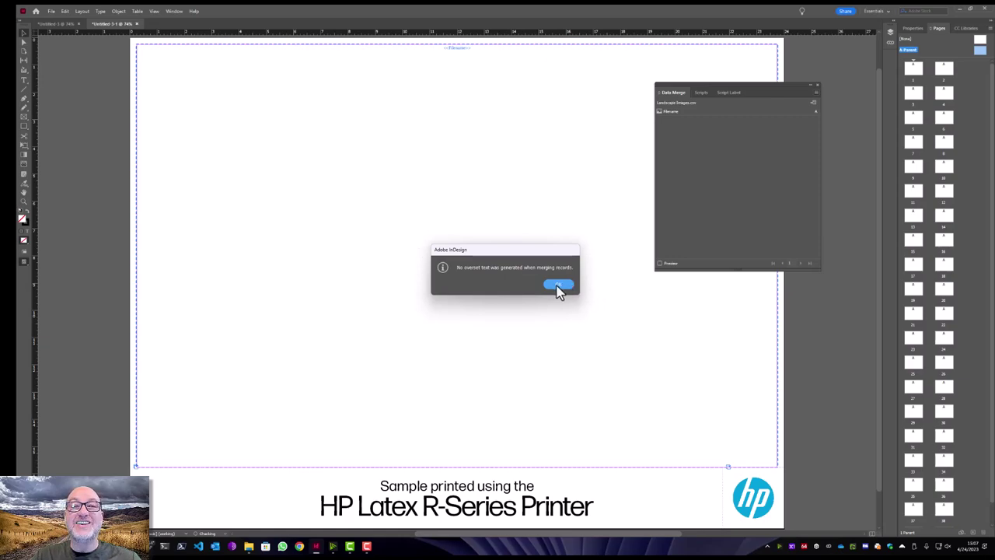
Dismiss the overset text report, widen the Pages panel, and display page 1's bridge poster
{"action": "left_click", "coordinate": [556, 286]}
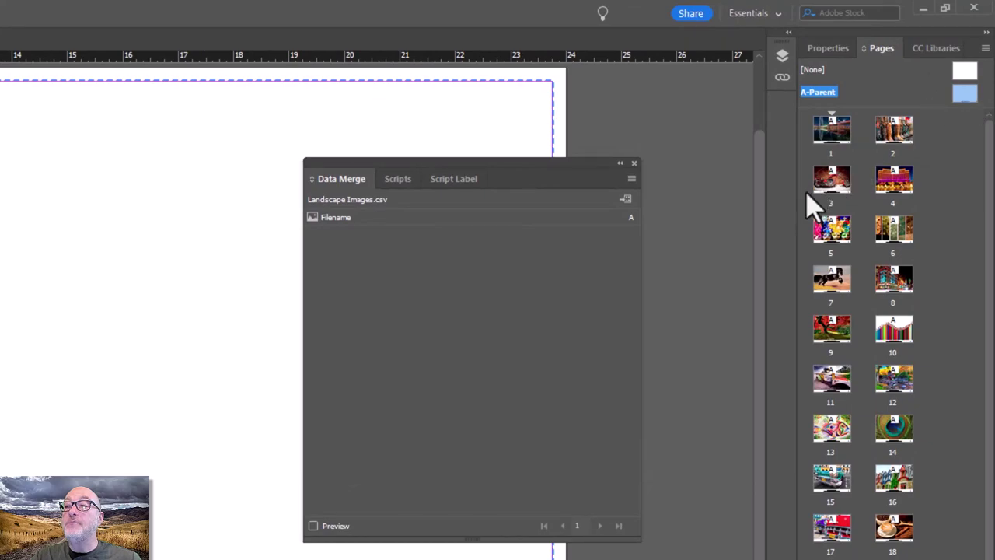
{"action": "left_click_drag", "start_coordinate": [793, 231], "coordinate": [651, 251]}
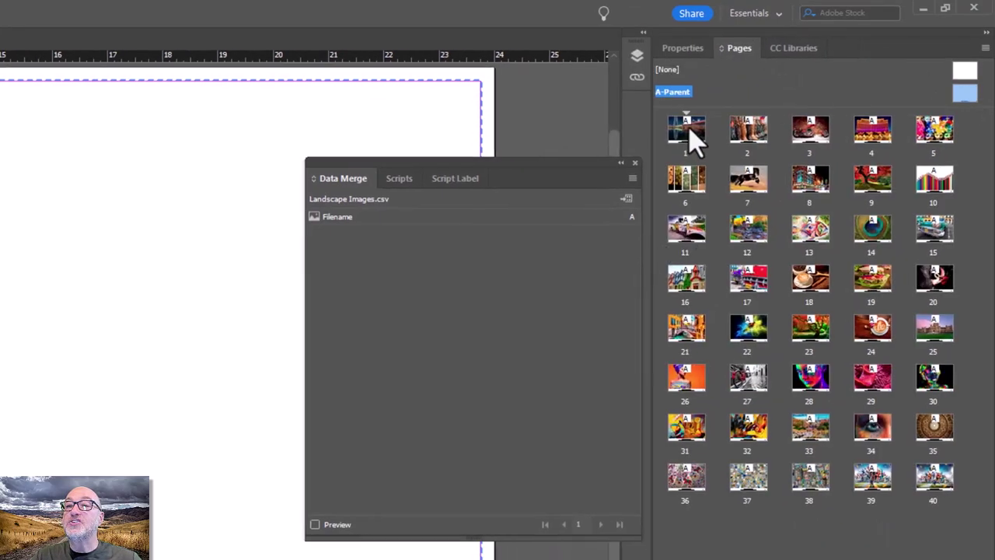
{"action": "double_click", "coordinate": [688, 132]}
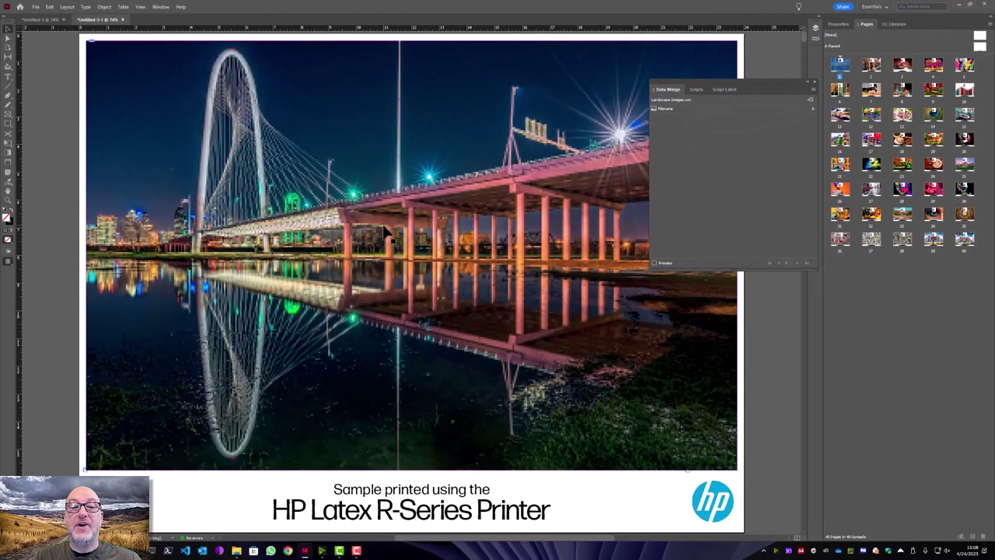
Scroll through the merged posters and fit page 3's motorcycle poster to the window
{"action": "scroll", "coordinate": [384, 230], "scroll_direction": "right", "scroll_amount": 5}
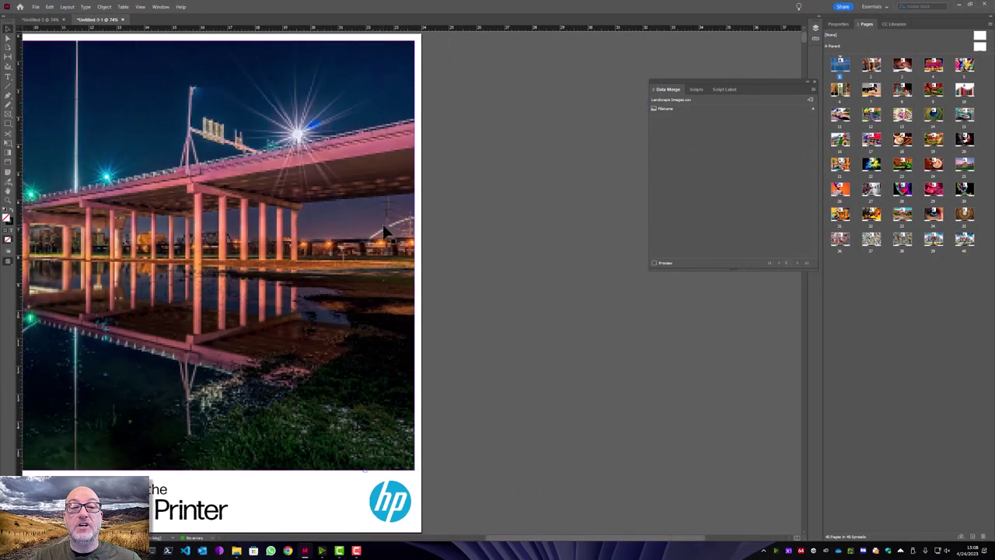
{"action": "scroll", "coordinate": [384, 230], "scroll_direction": "left", "scroll_amount": 6}
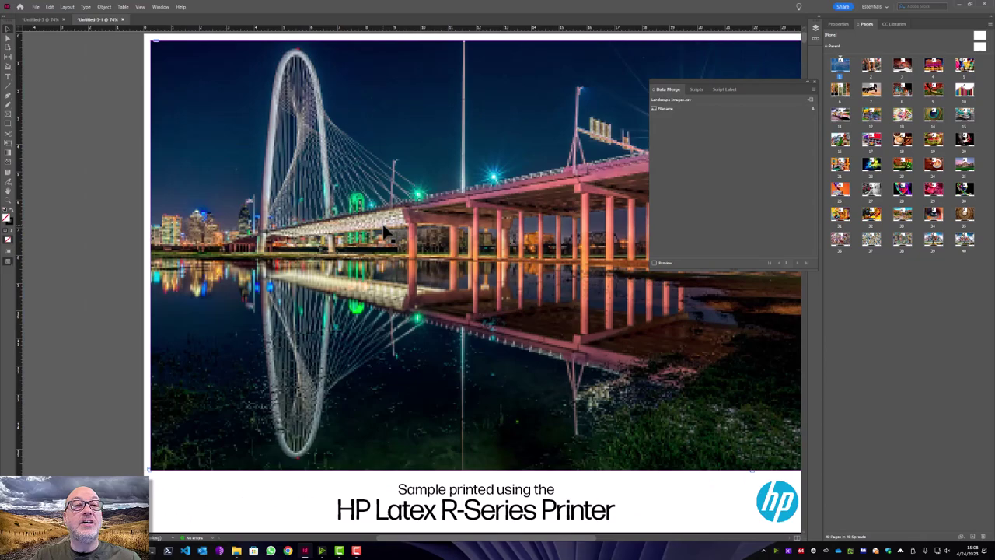
{"action": "scroll", "coordinate": [384, 230], "scroll_direction": "right", "scroll_amount": 1}
{"action": "scroll", "coordinate": [384, 230], "scroll_direction": "down", "scroll_amount": 5}
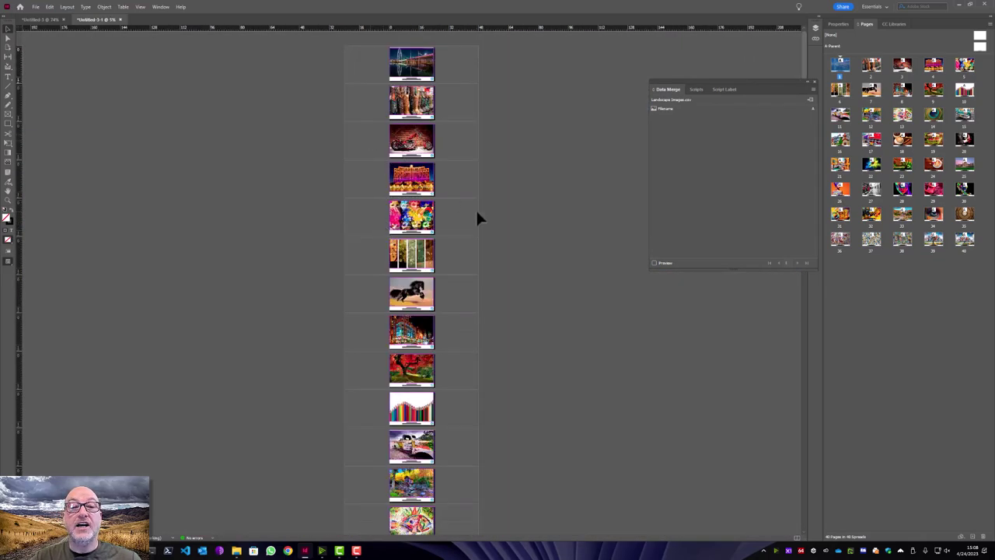
{"action": "scroll", "coordinate": [478, 215], "scroll_direction": "down", "scroll_amount": 15}
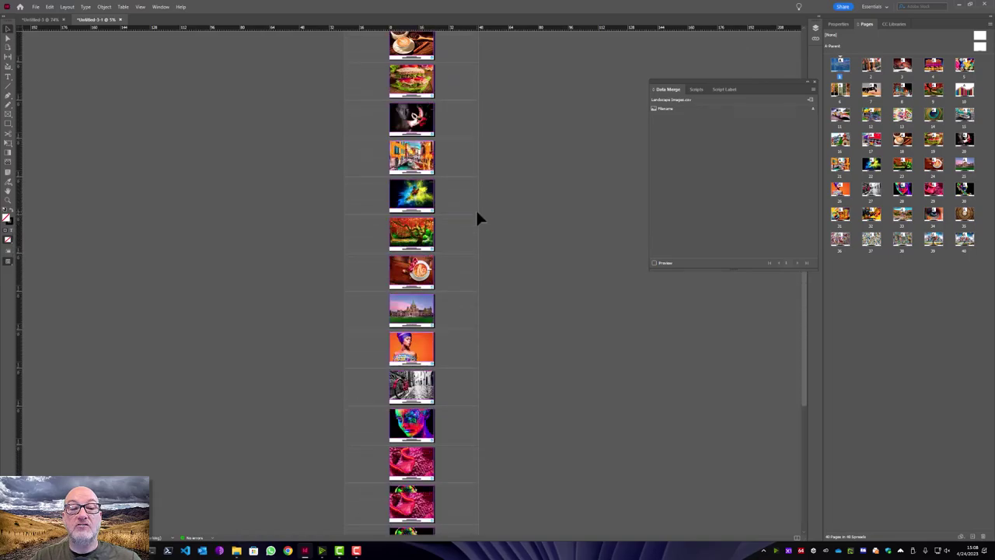
{"action": "scroll", "coordinate": [478, 216], "scroll_direction": "down", "scroll_amount": 15}
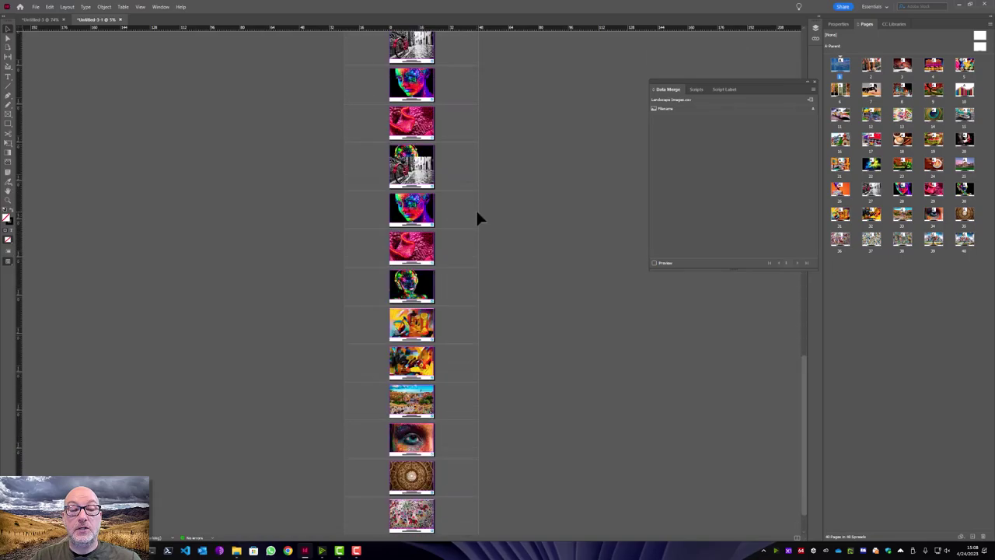
{"action": "scroll", "coordinate": [476, 208], "scroll_direction": "up", "scroll_amount": 20}
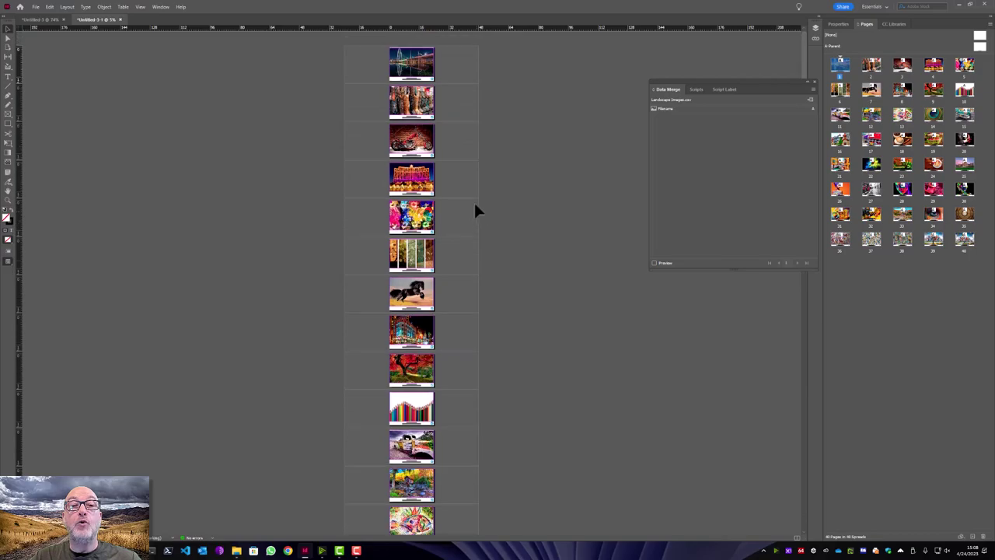
{"action": "left_click", "coordinate": [428, 143]}
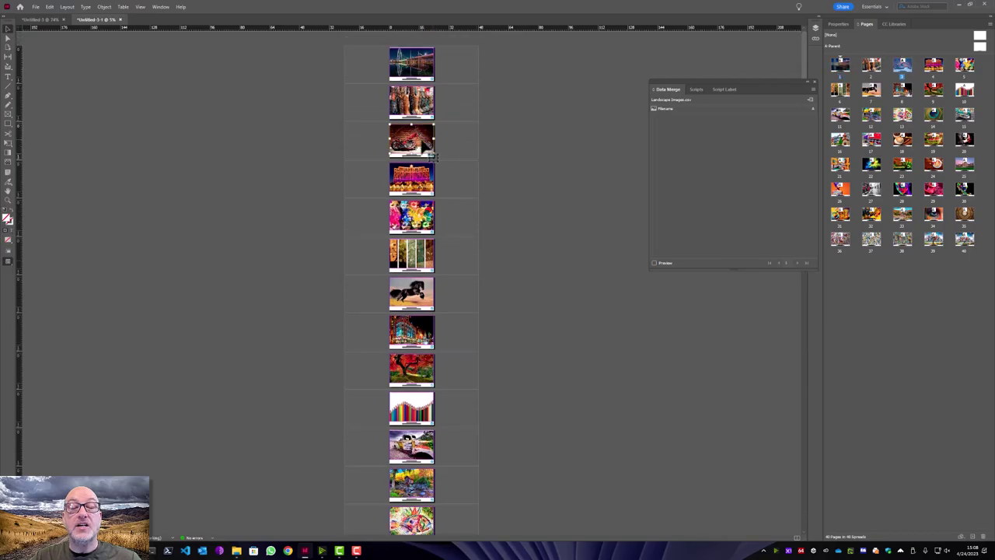
{"action": "key", "text": "ctrl+0"}
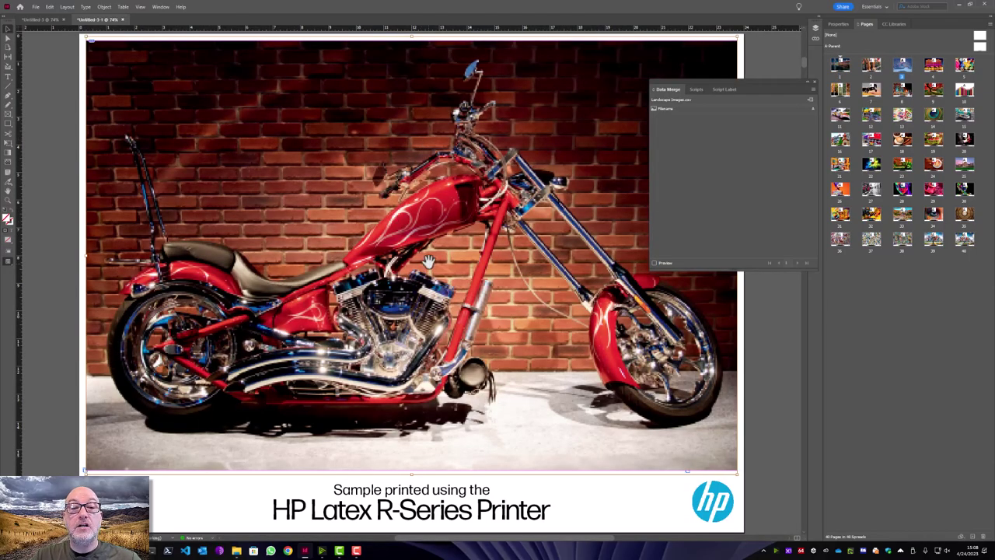
Switch Display Performance to Fast Display, then back to High Quality Display
{"action": "left_click", "coordinate": [140, 6]}
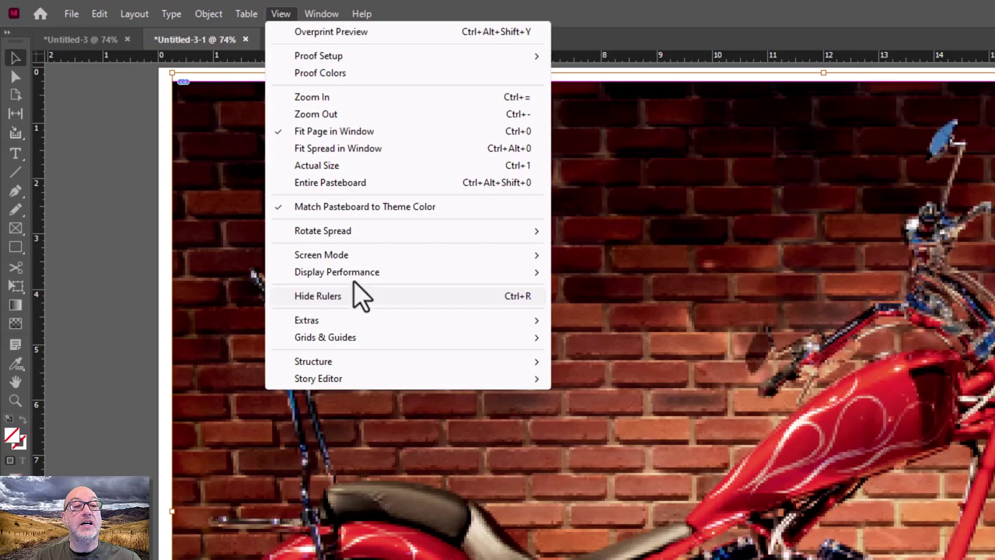
{"action": "mouse_move", "coordinate": [390, 271]}
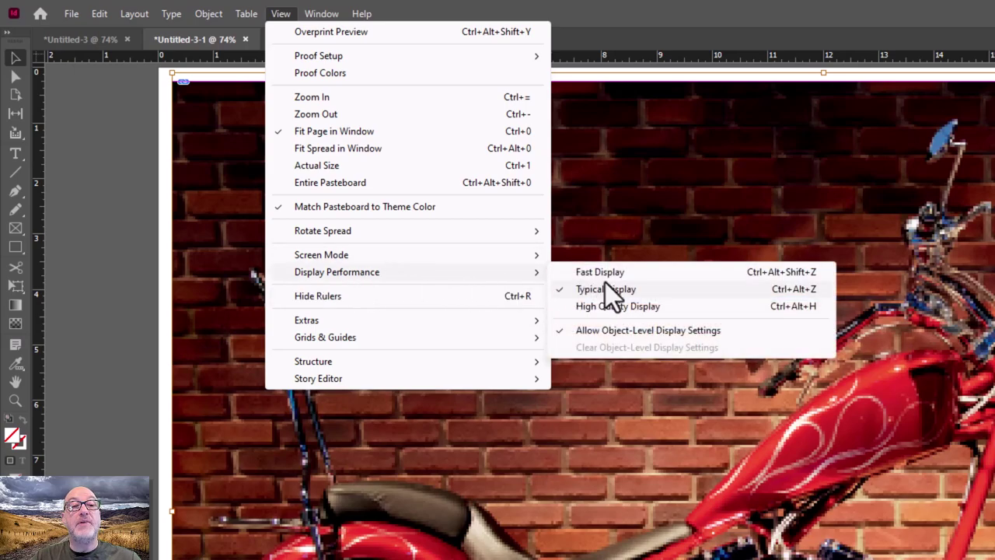
{"action": "left_click", "coordinate": [625, 273]}
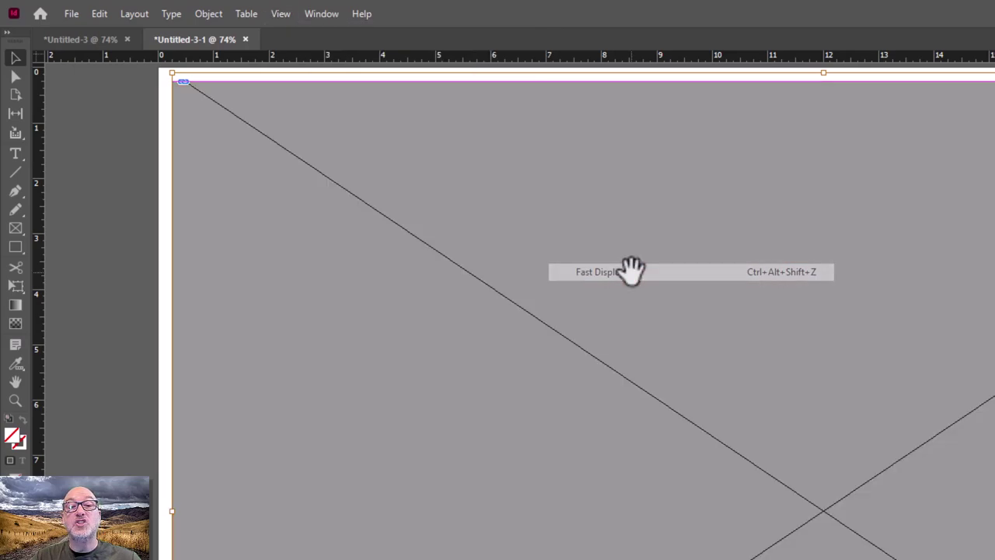
{"action": "left_click", "coordinate": [286, 16]}
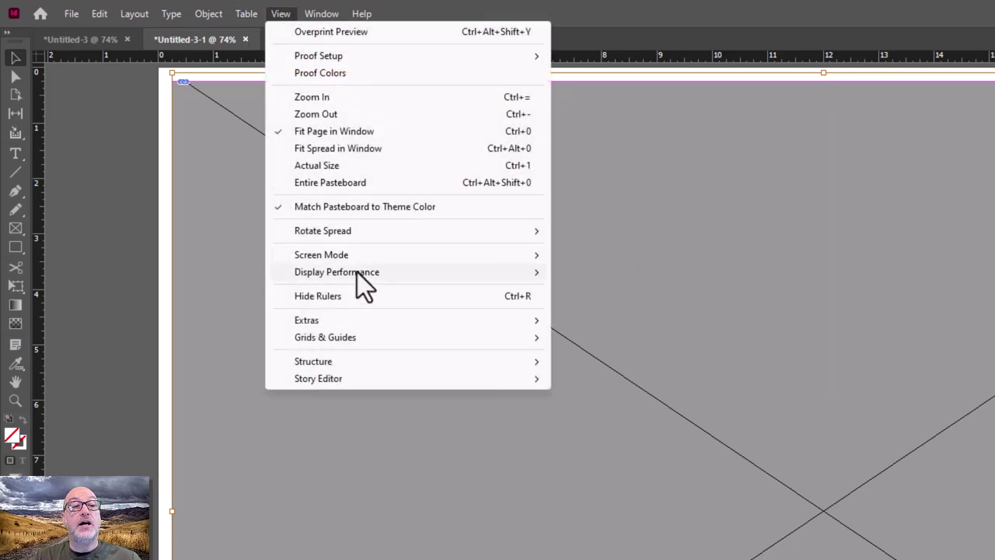
{"action": "mouse_move", "coordinate": [357, 272]}
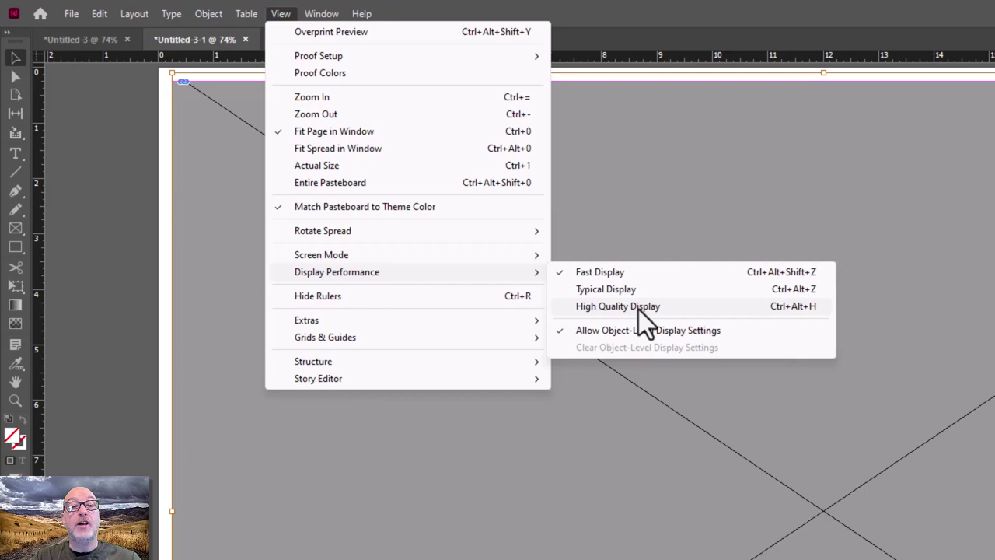
{"action": "left_click", "coordinate": [637, 306]}
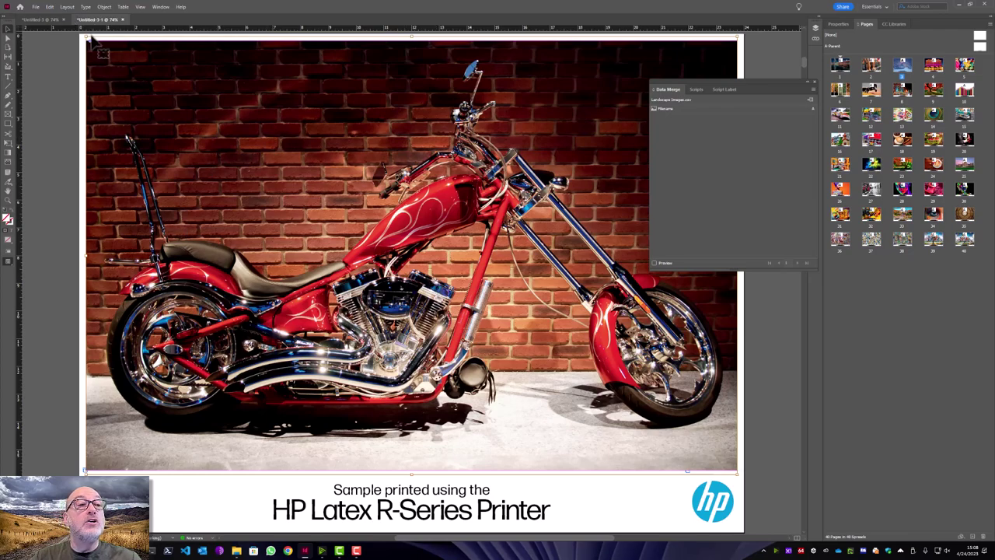
Fit the motorcycle page to the window and undo a trial move so the photo fills its frame
{"action": "scroll", "coordinate": [116, 62], "scroll_direction": "up", "scroll_amount": 3}
{"action": "scroll", "coordinate": [62, 118], "scroll_direction": "up", "scroll_amount": 5, "text": "alt"}
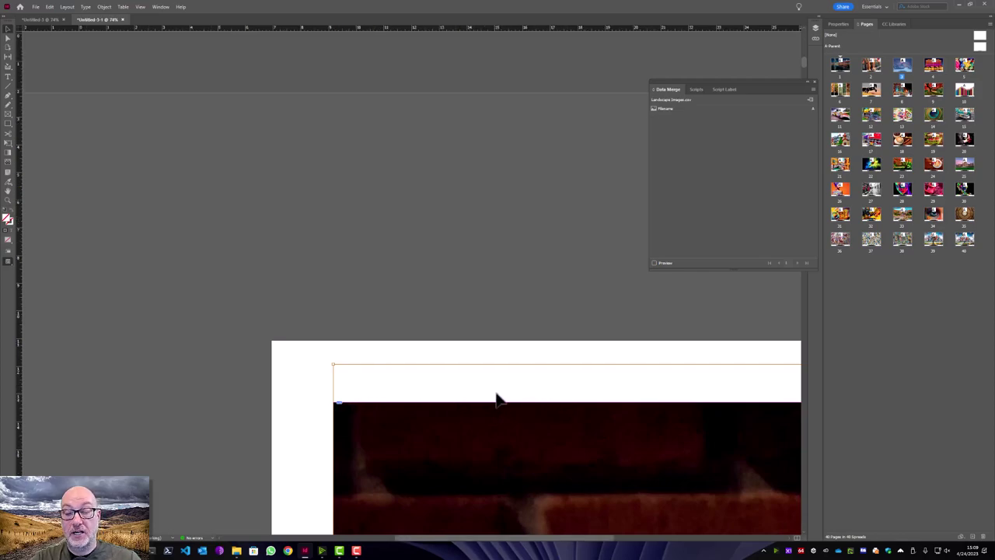
{"action": "key", "text": "ctrl+0"}
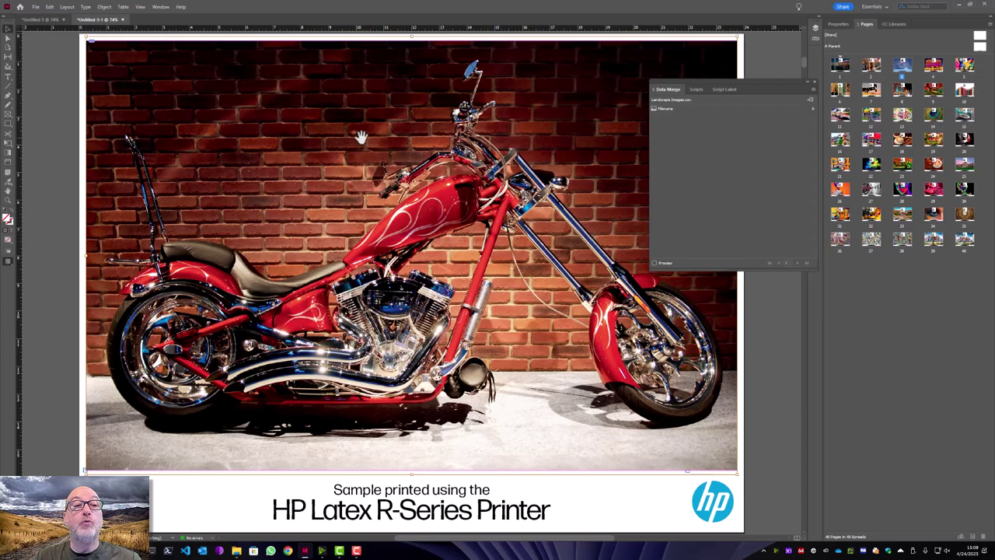
{"action": "left_click_drag", "start_coordinate": [361, 137], "coordinate": [378, 201]}
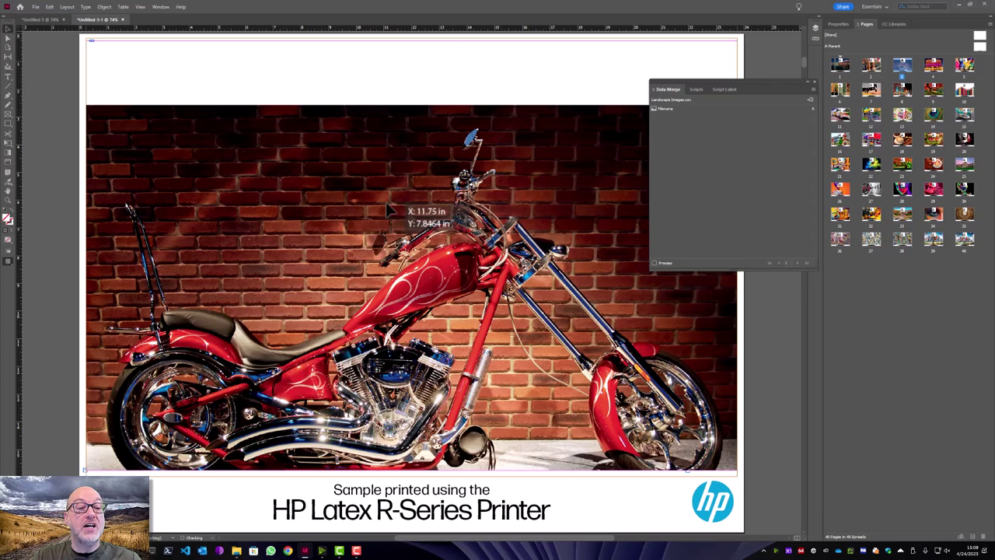
{"action": "key", "text": "ctrl+alt+shift+c"}
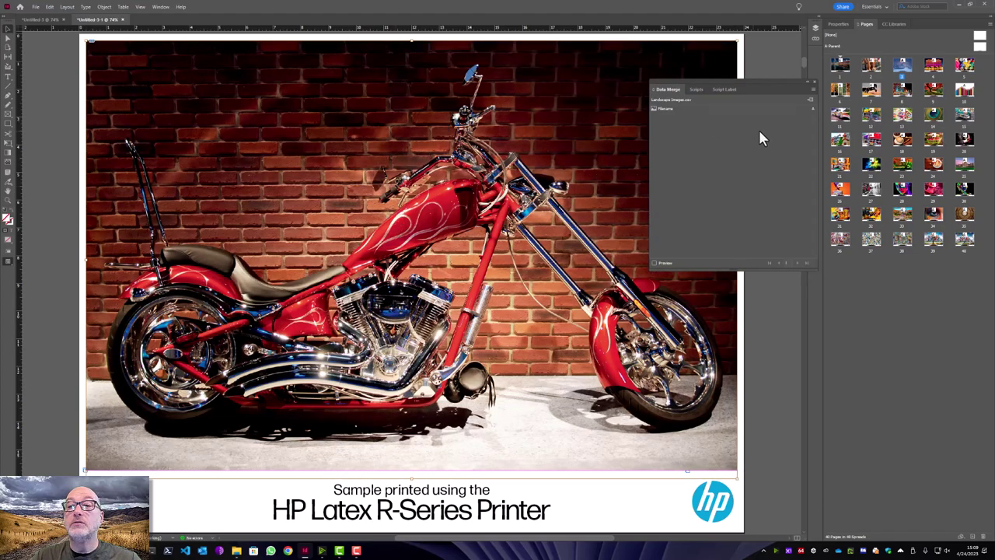
Go to page 11's rusty '66' truck poster and undo a trial nudge of its photo
{"action": "double_click", "coordinate": [934, 65]}
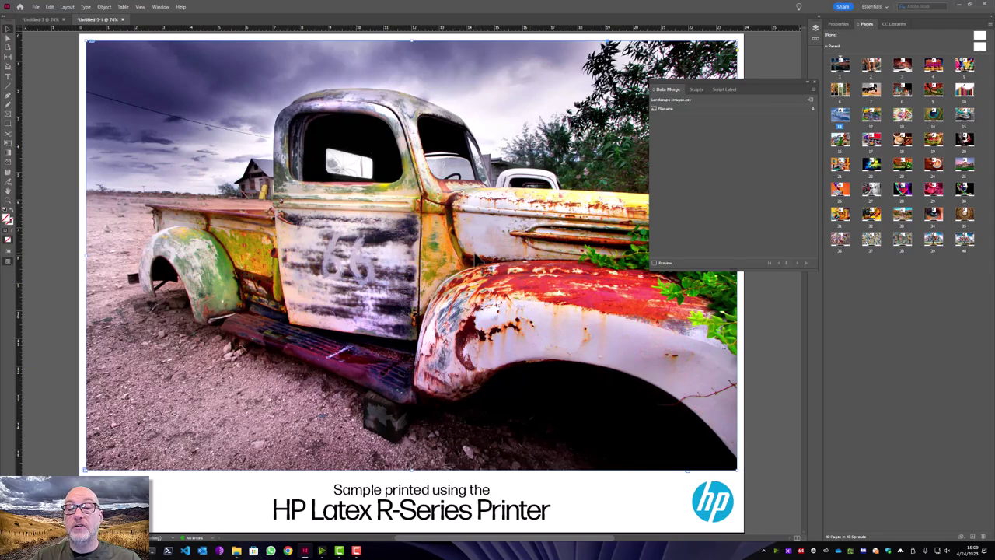
{"action": "left_click_drag", "start_coordinate": [481, 261], "coordinate": [481, 262]}
{"action": "key", "text": "ctrl+z"}
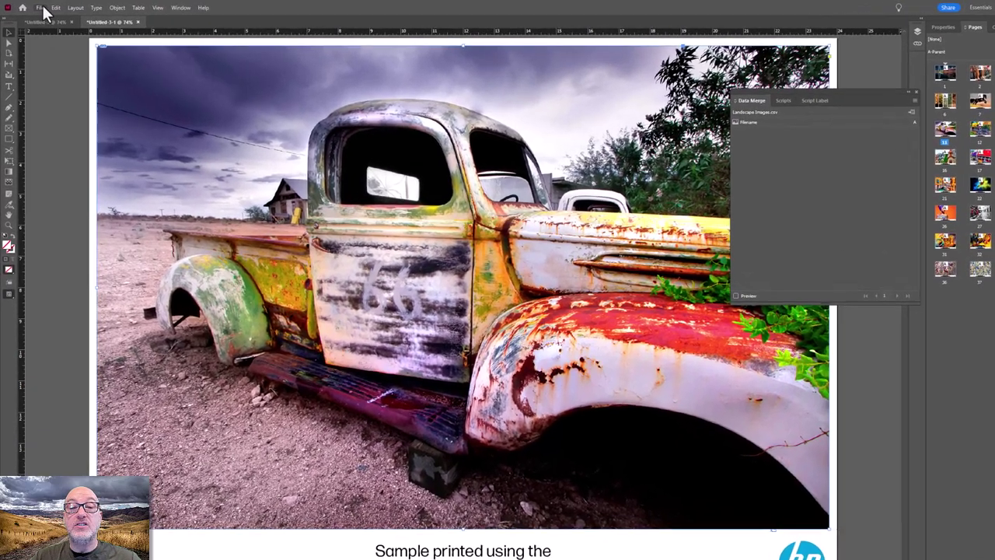
{"action": "left_click", "coordinate": [35, 7]}
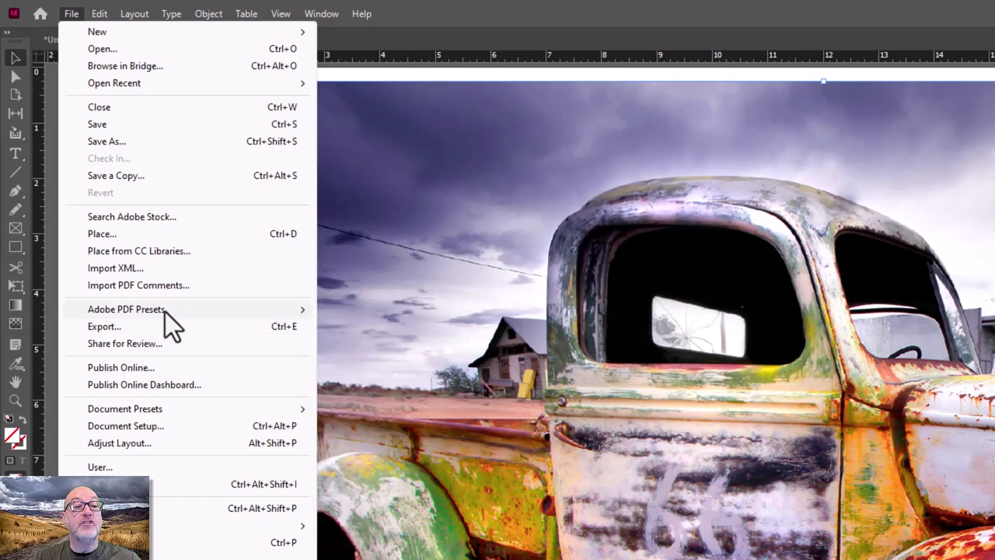
{"action": "mouse_move", "coordinate": [165, 312]}
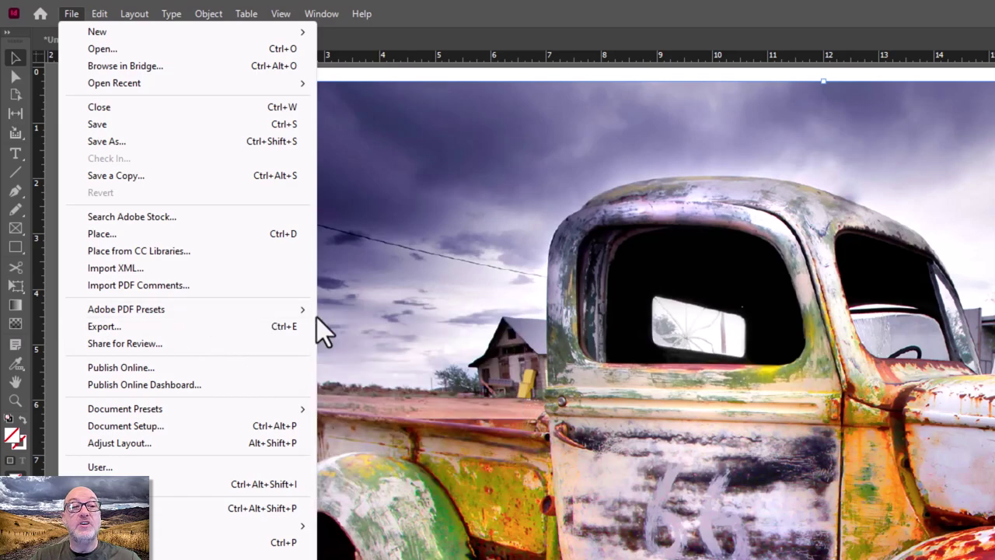
{"action": "mouse_move", "coordinate": [290, 312]}
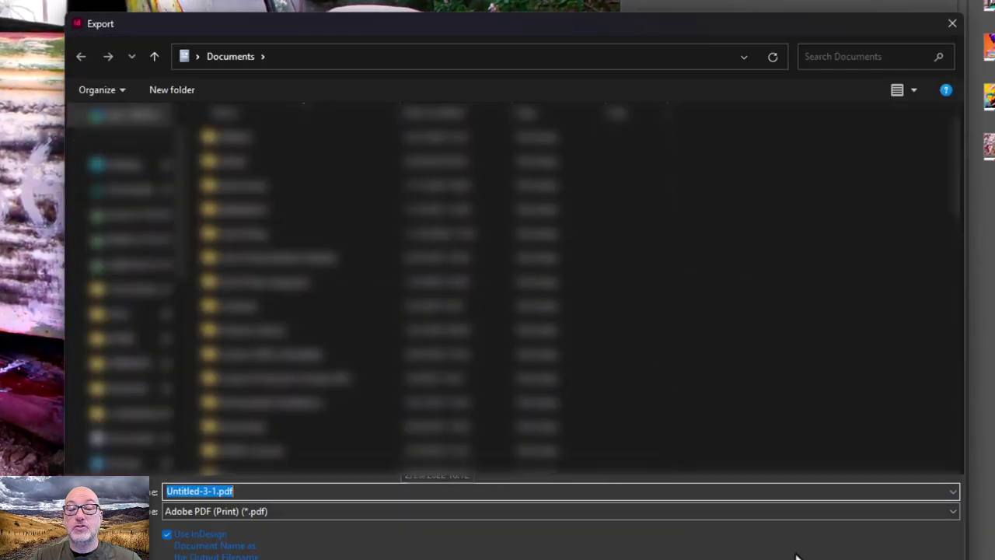
{"action": "key", "text": "Return"}
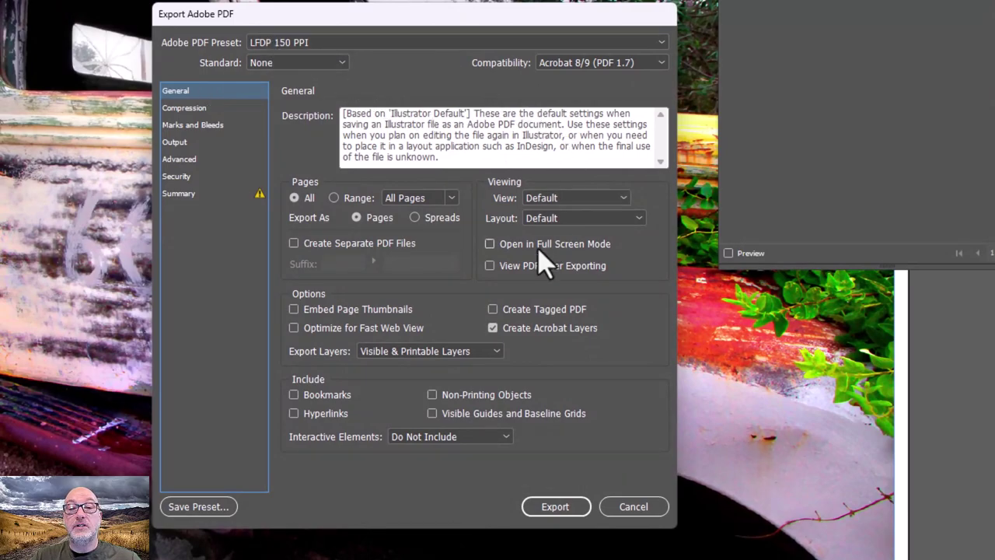
{"action": "left_click", "coordinate": [191, 108]}
{"action": "left_click", "coordinate": [174, 142]}
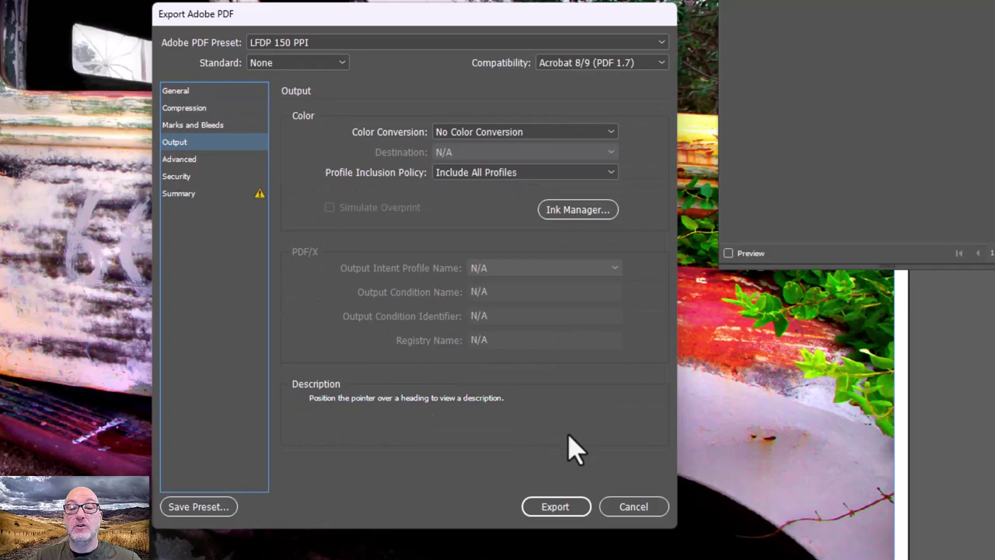
{"action": "left_click", "coordinate": [615, 507]}
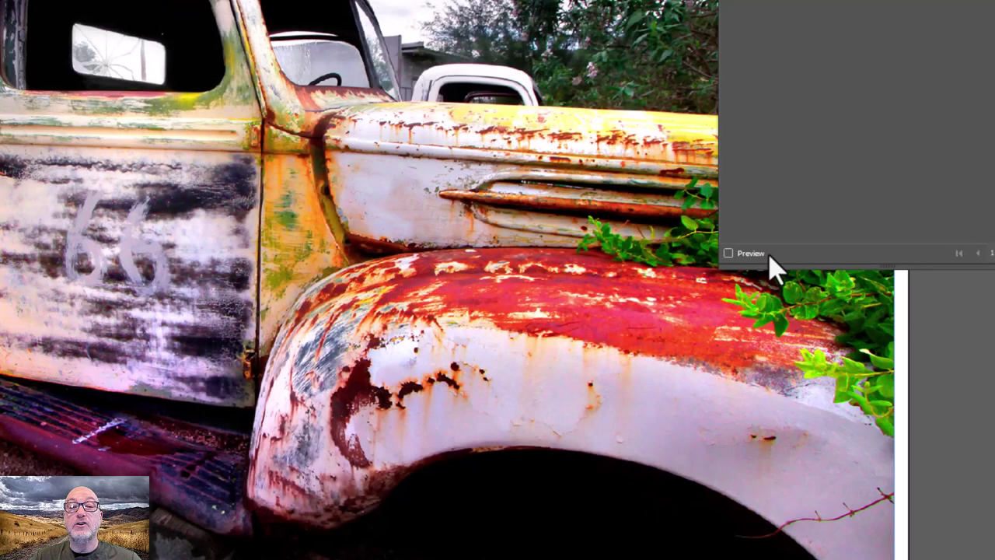